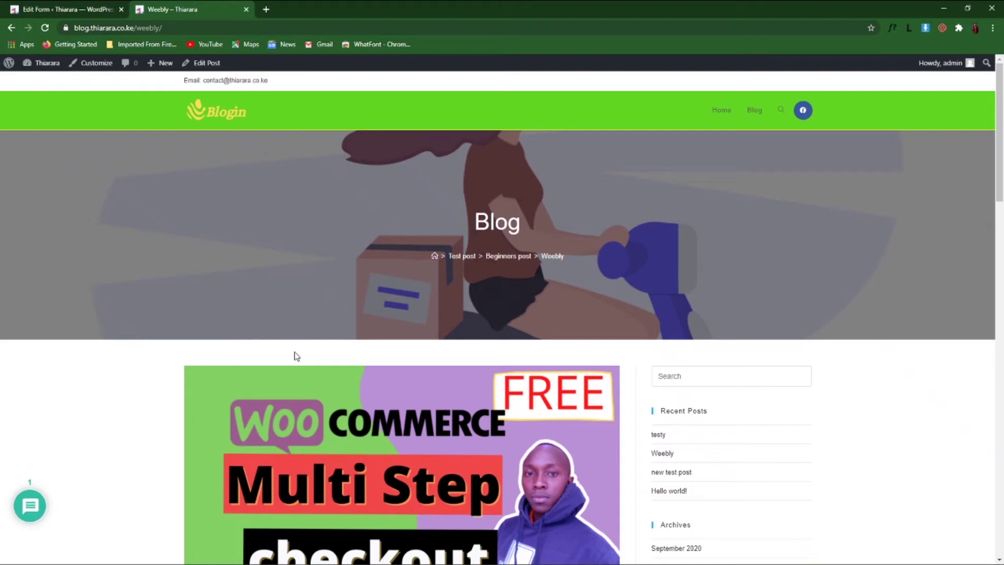
Examine the Weebly post's comment section, including its article rating and subscription options
scroll(296, 356, "down", 8)
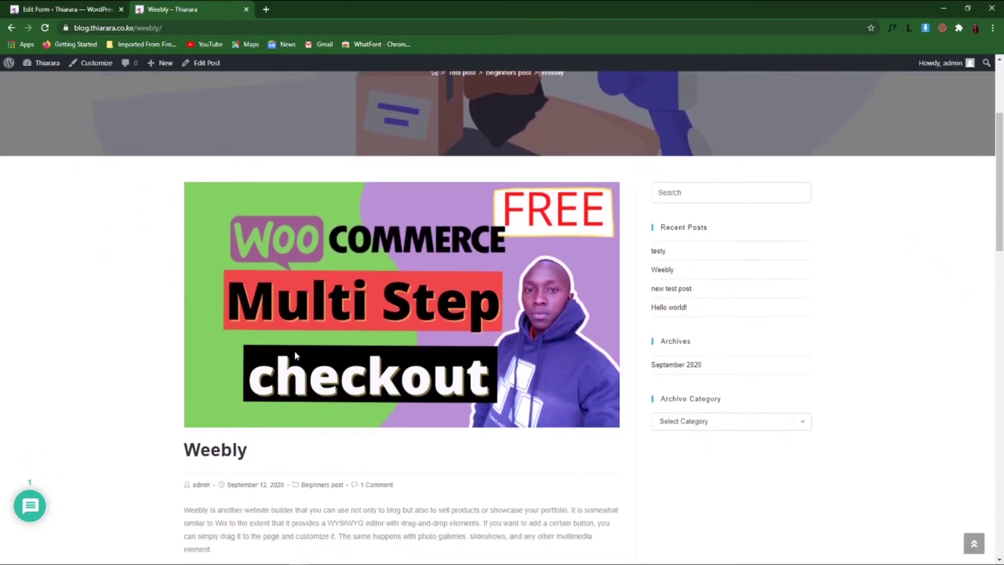
scroll(295, 349, "down", 10)
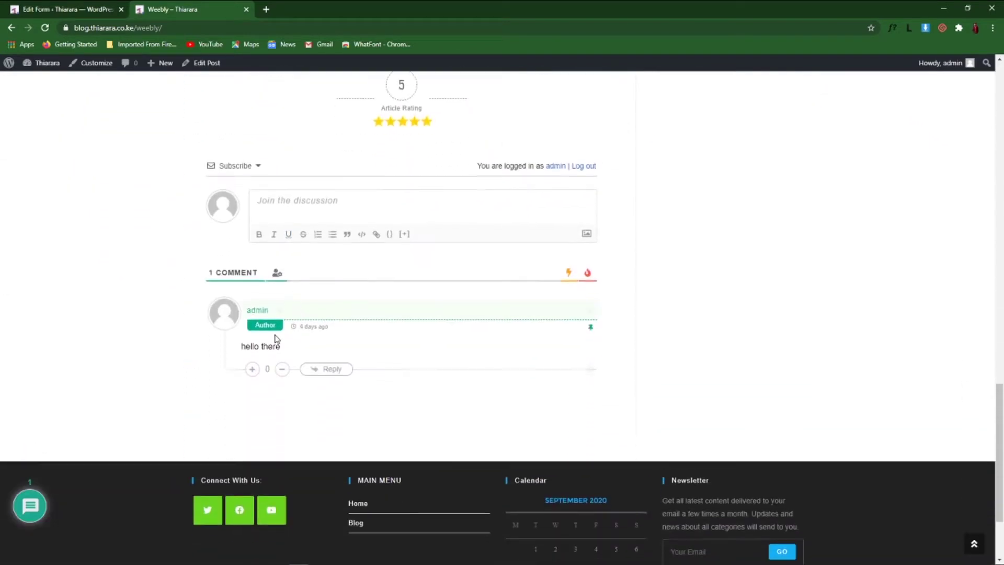
scroll(277, 314, "up", 2)
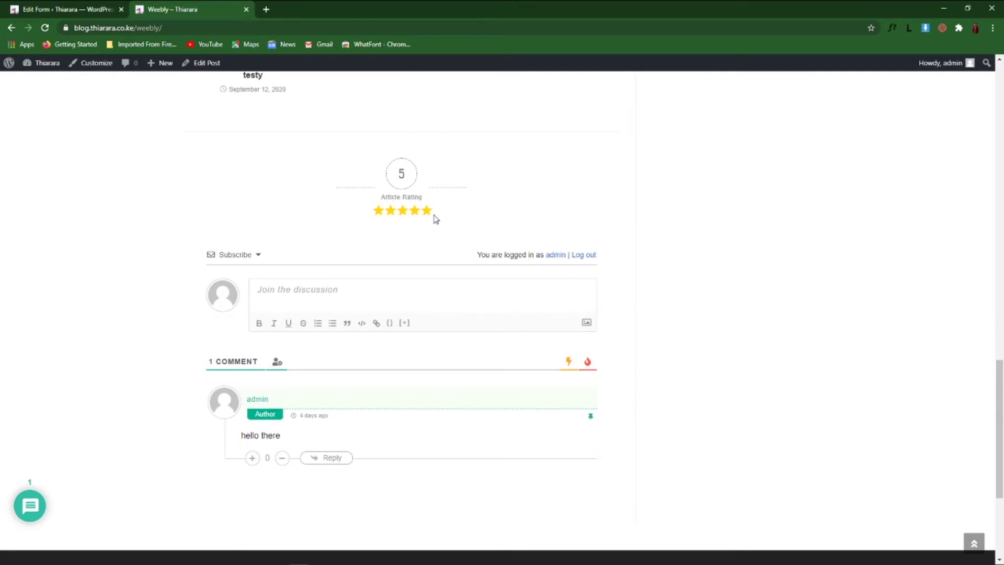
left_click(258, 254)
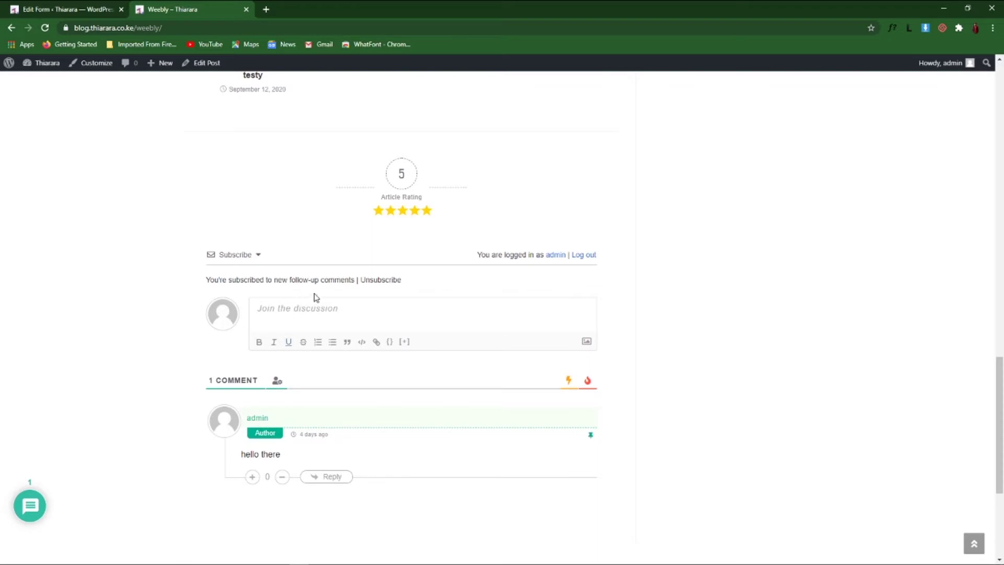
left_click(259, 255)
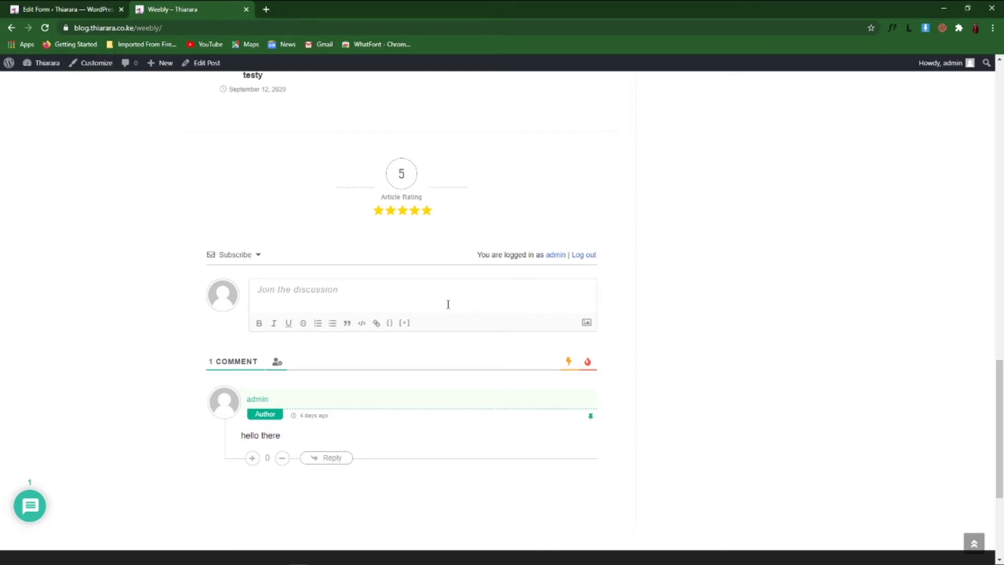
Draft the comment "fgh.klk" in the Weebly post's discussion box and format it as a bold, underlined blockquote
left_click(281, 299)
type("fgh")
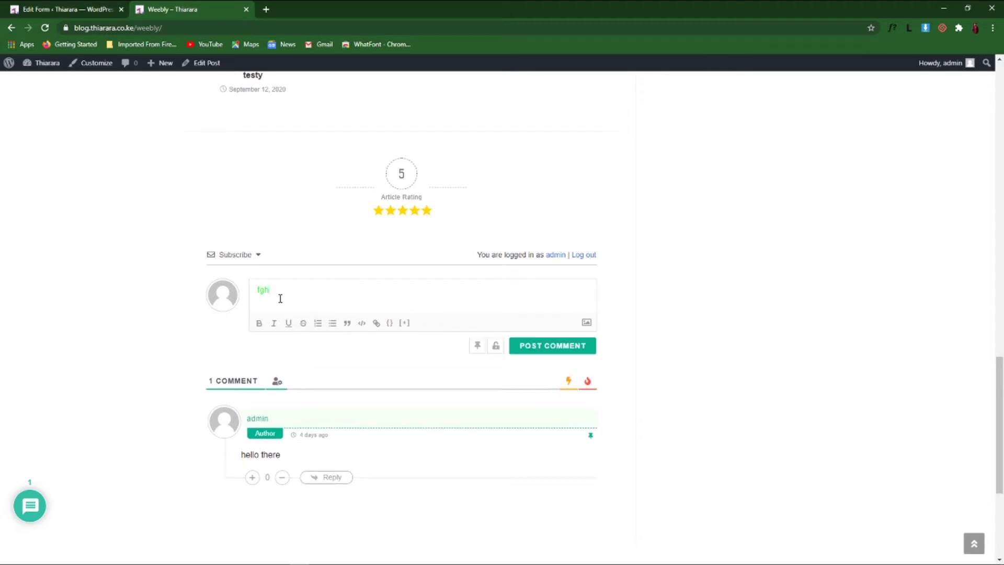
left_click_drag(274, 294, 254, 306)
left_click(258, 324)
left_click(288, 324)
left_click(359, 324)
left_click(349, 325)
type(".klk")
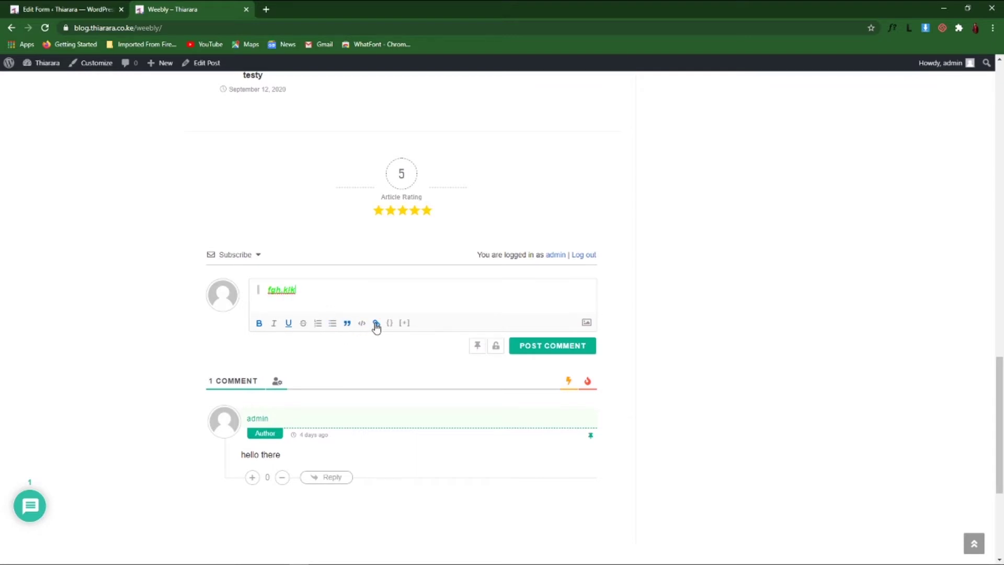
Open the comment's image attachment picker and close it without choosing a file
left_click(586, 323)
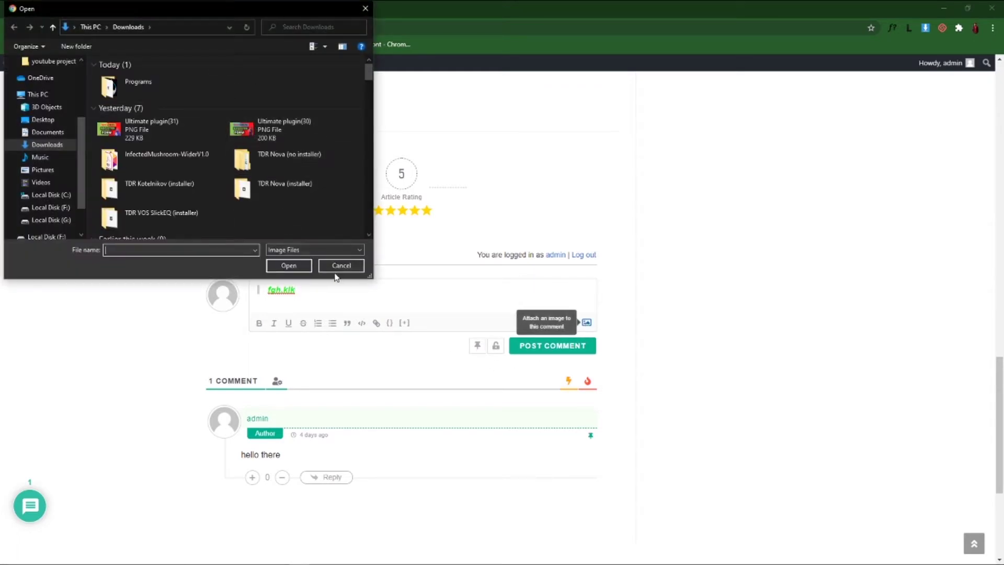
left_click(356, 267)
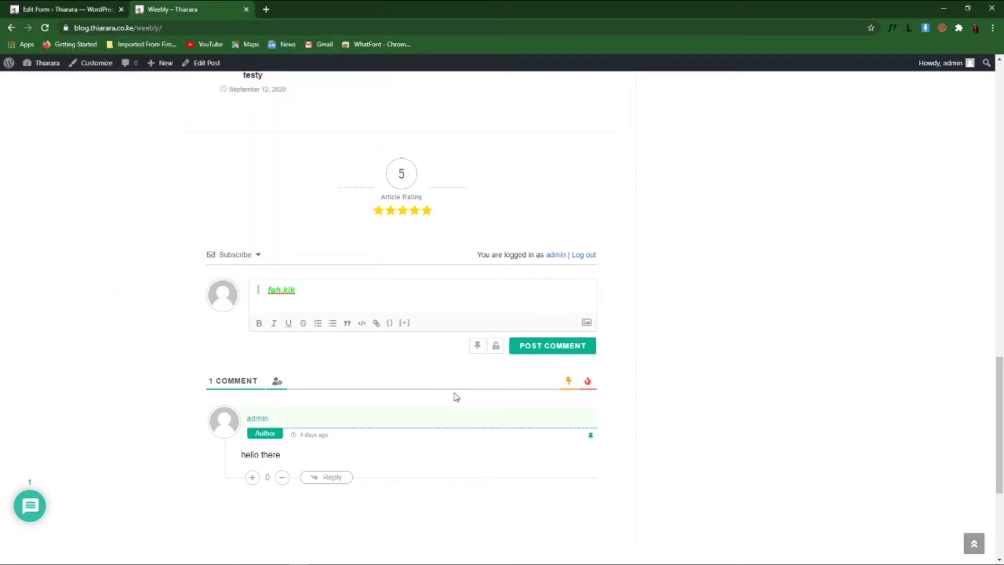
scroll(413, 368, "up", 5)
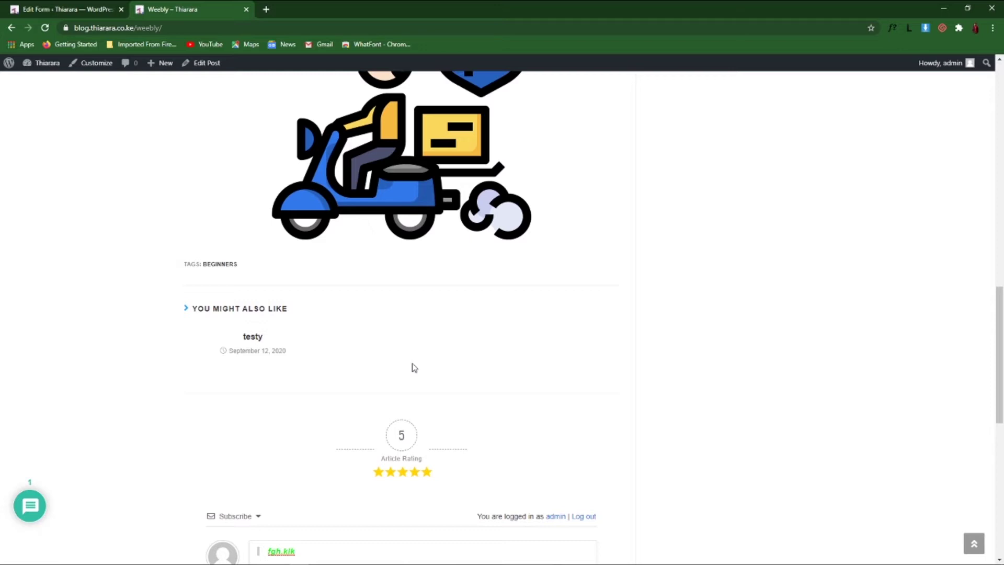
scroll(414, 367, "down", 3)
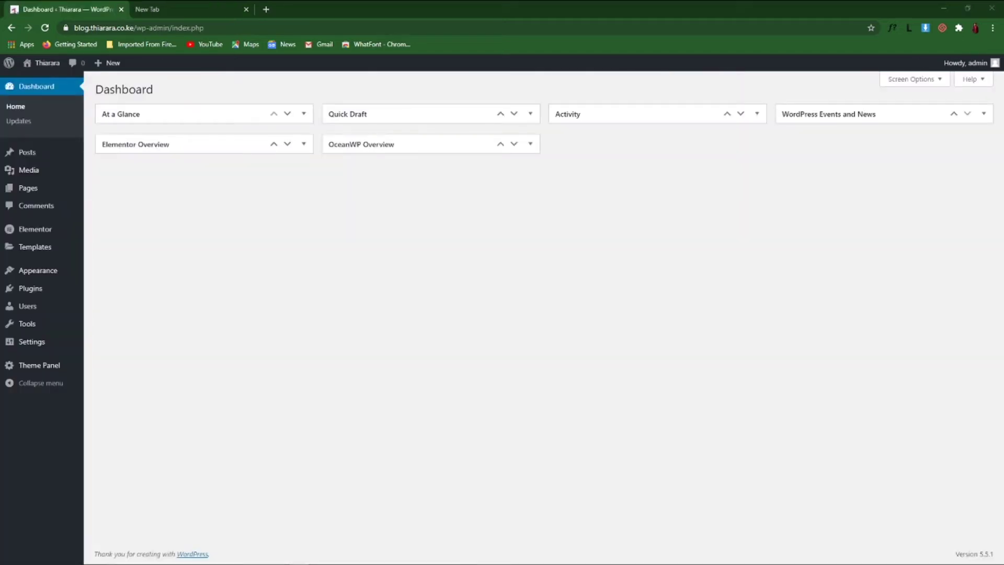
Find the Comments – wpDiscuz plugin in the plugin directory, then install and activate it
mouse_move(31, 291)
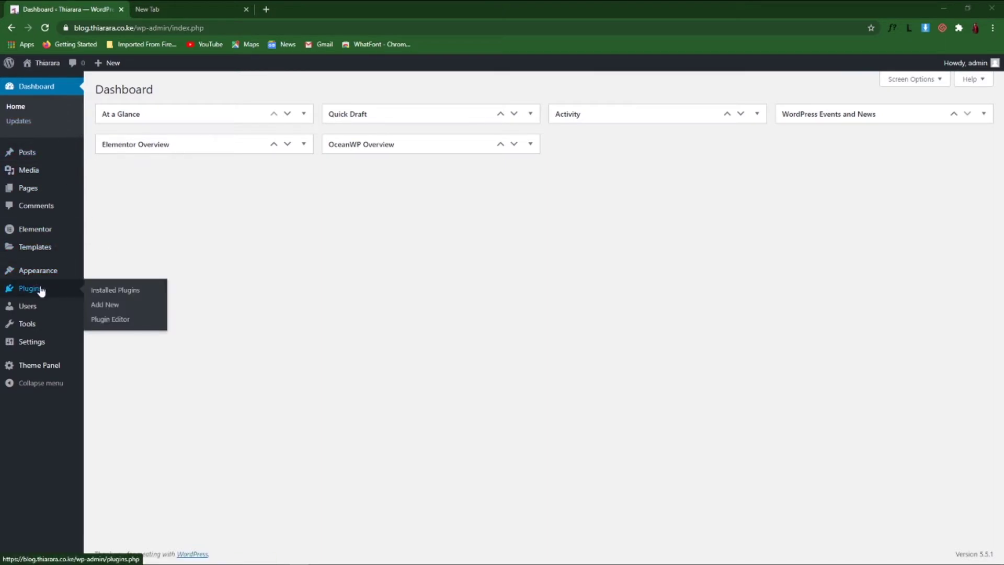
left_click(102, 306)
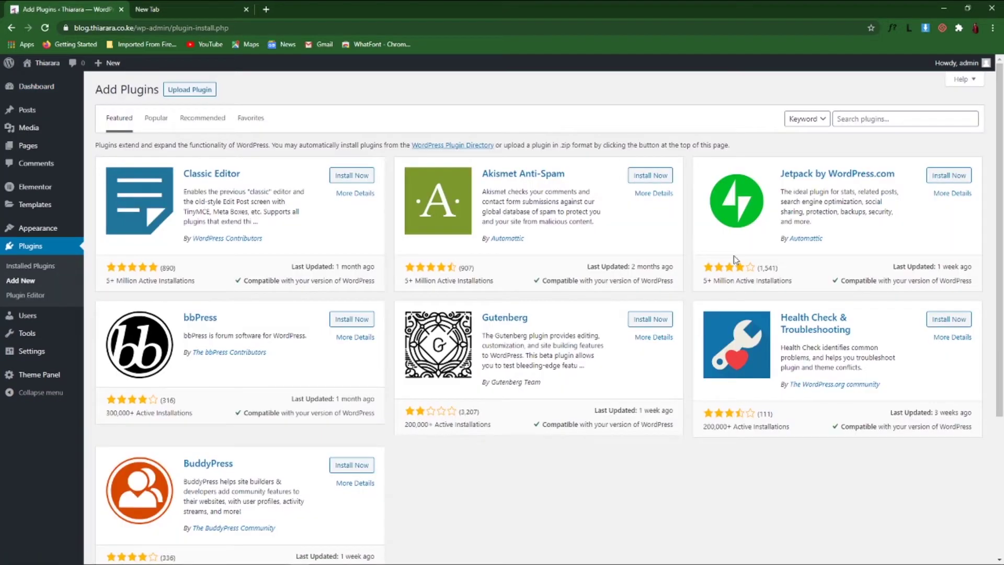
left_click(847, 121)
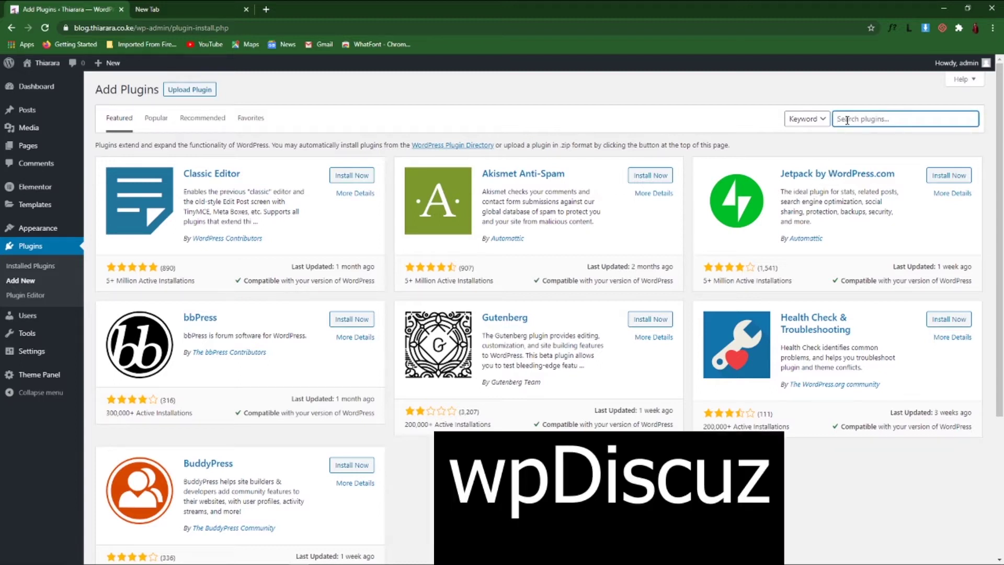
type("wpDiscuz")
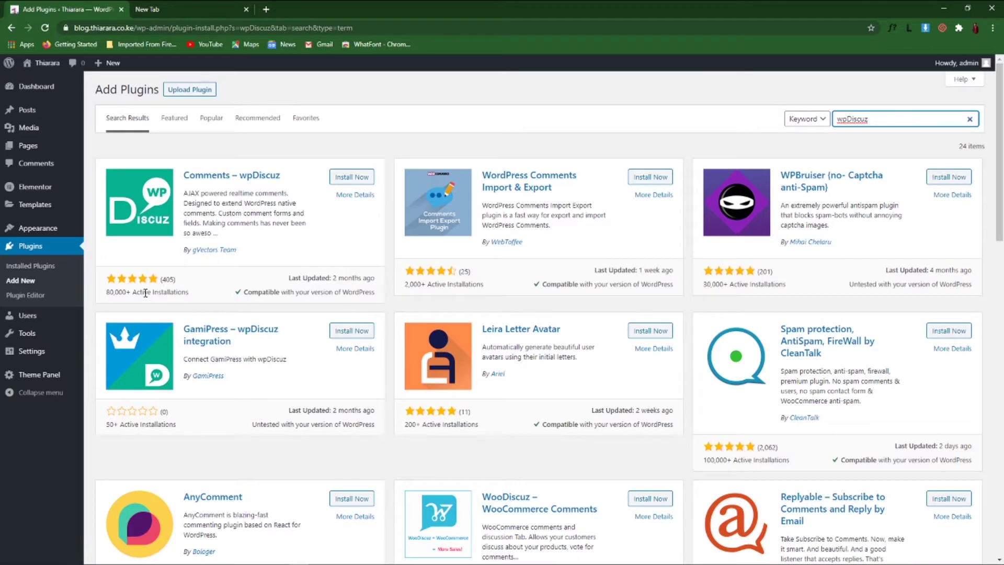
left_click(351, 177)
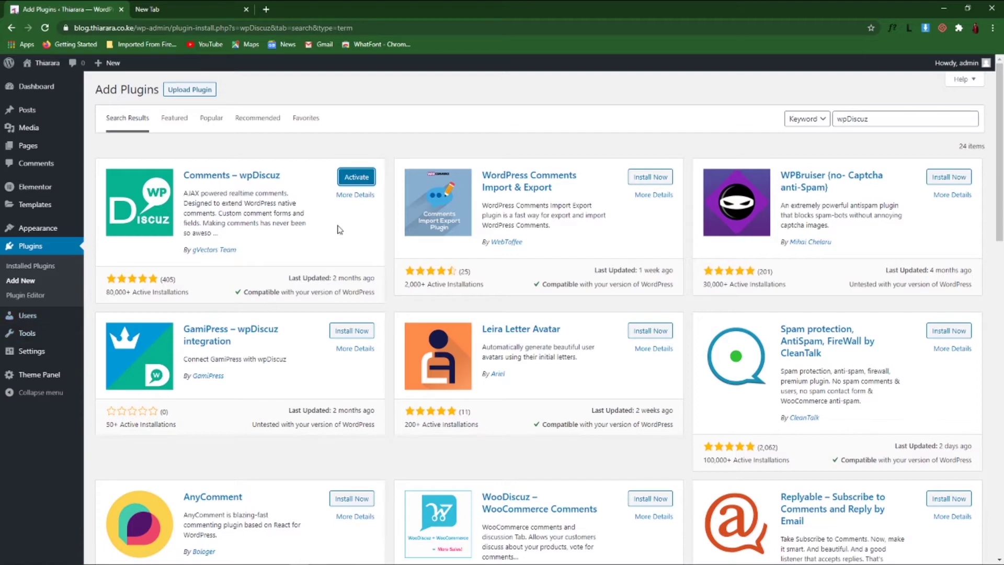
left_click(353, 177)
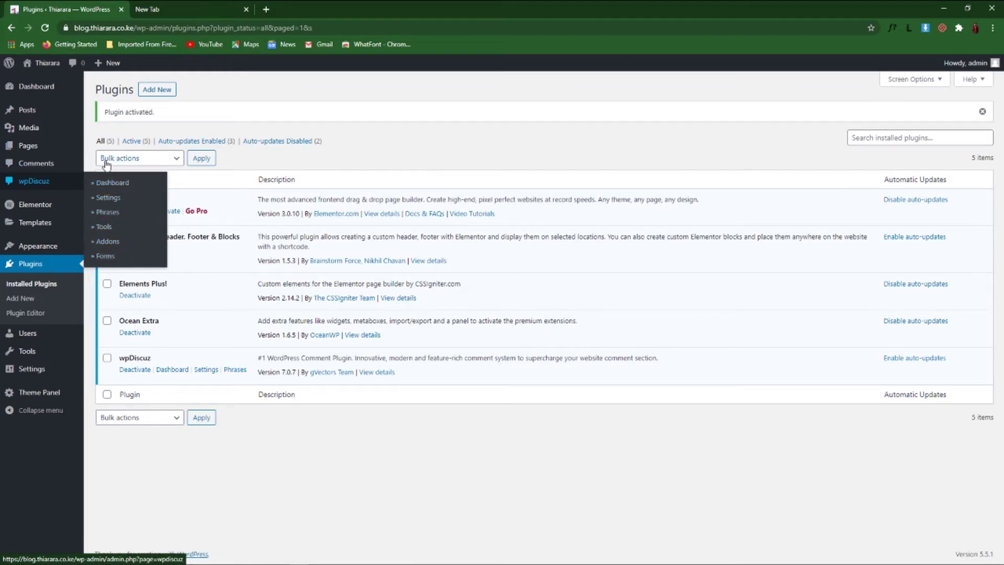
Open the site's home page in a separate browser tab and close the empty one
right_click(43, 64)
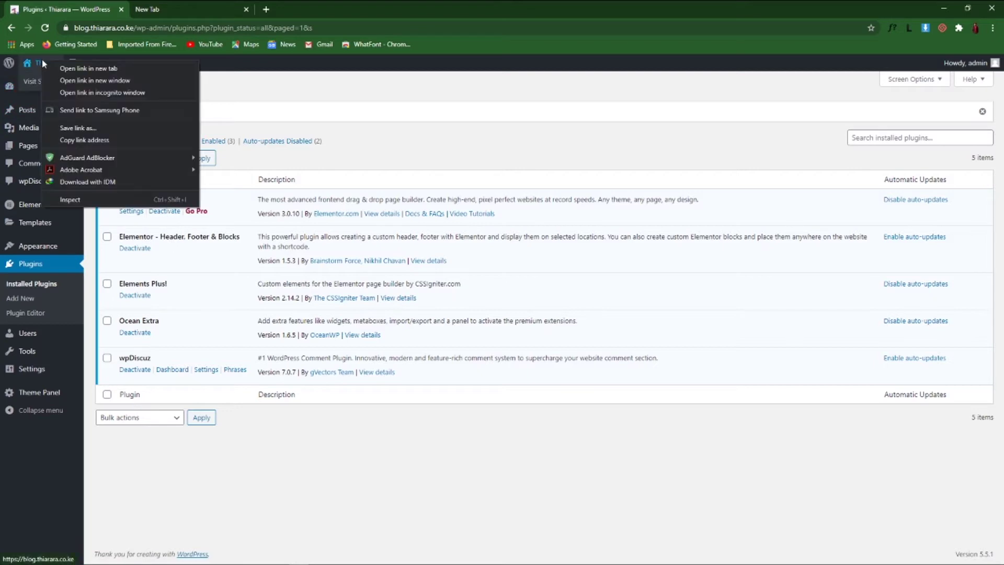
left_click(82, 69)
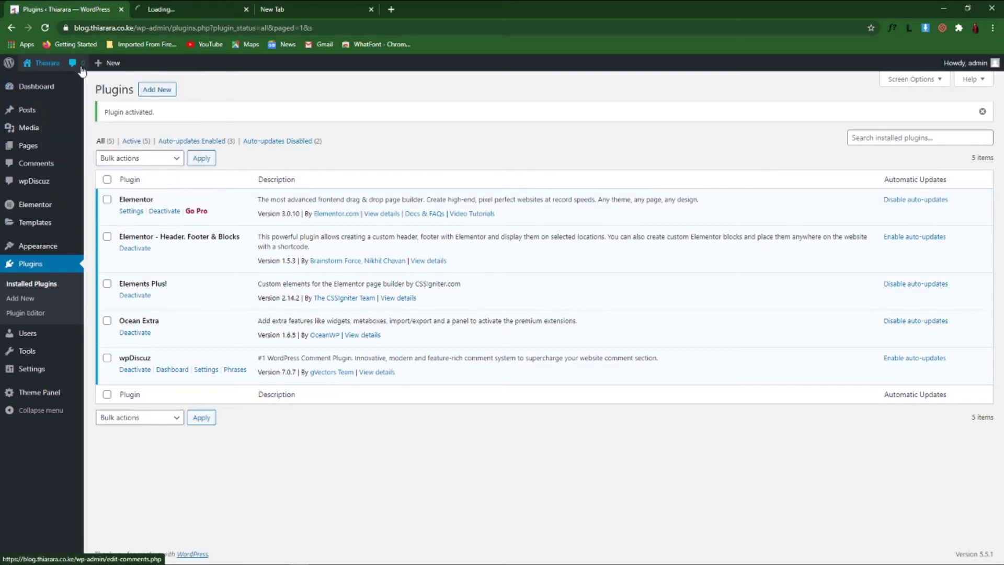
left_click(180, 7)
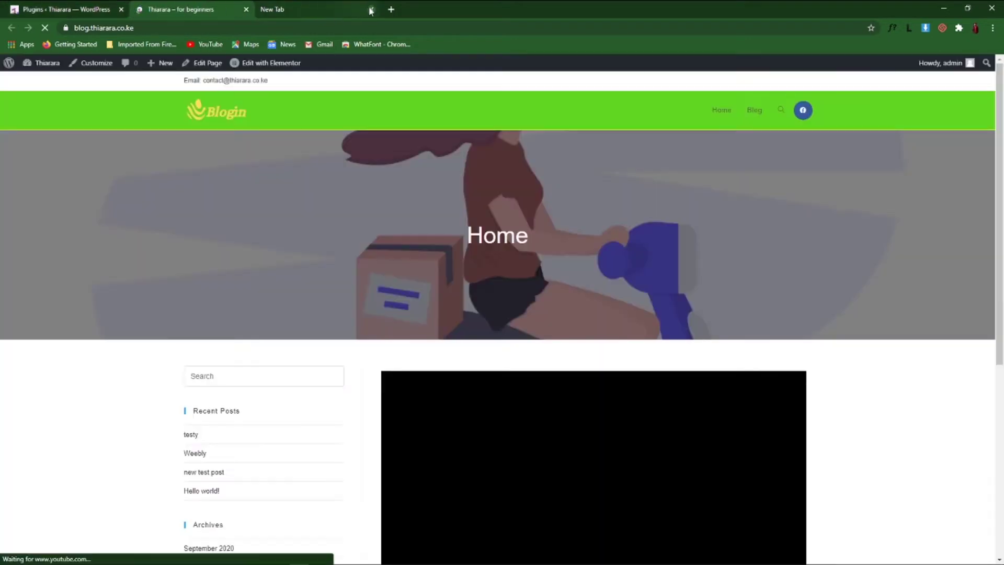
middle_click(334, 18)
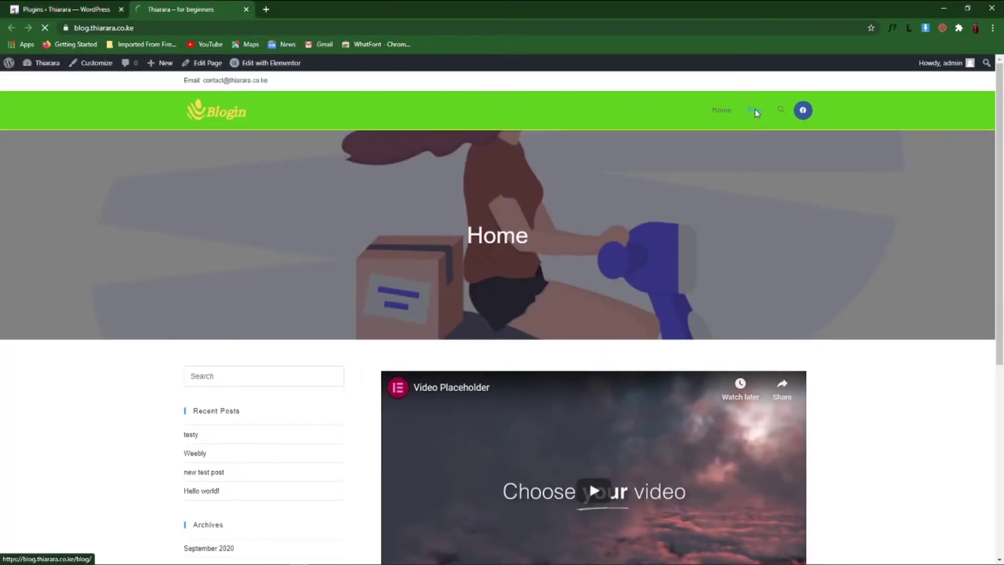
Open the Weebly post from the blog page and view its comment section
left_click(756, 114)
scroll(354, 293, "down", 10)
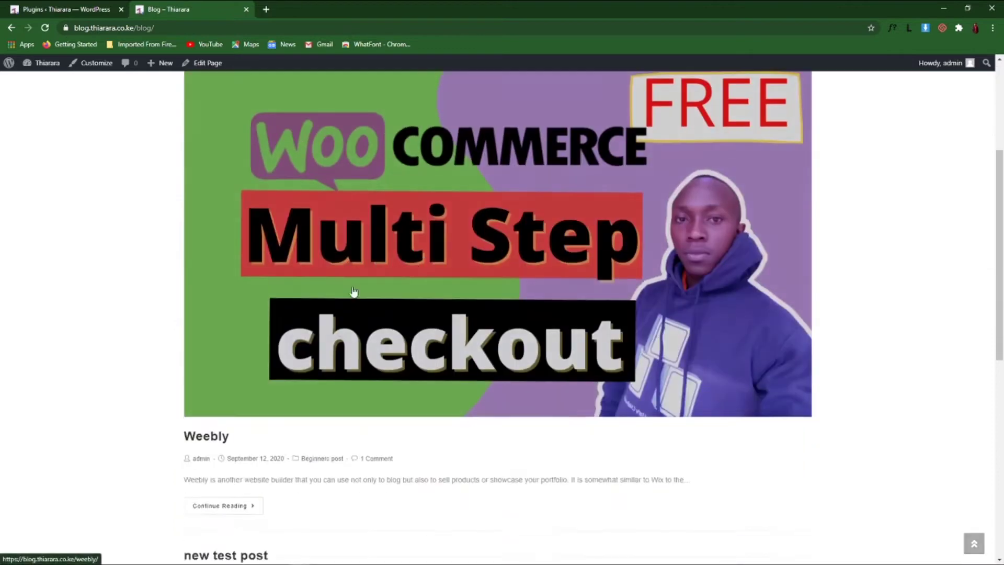
scroll(254, 208, "up", 1)
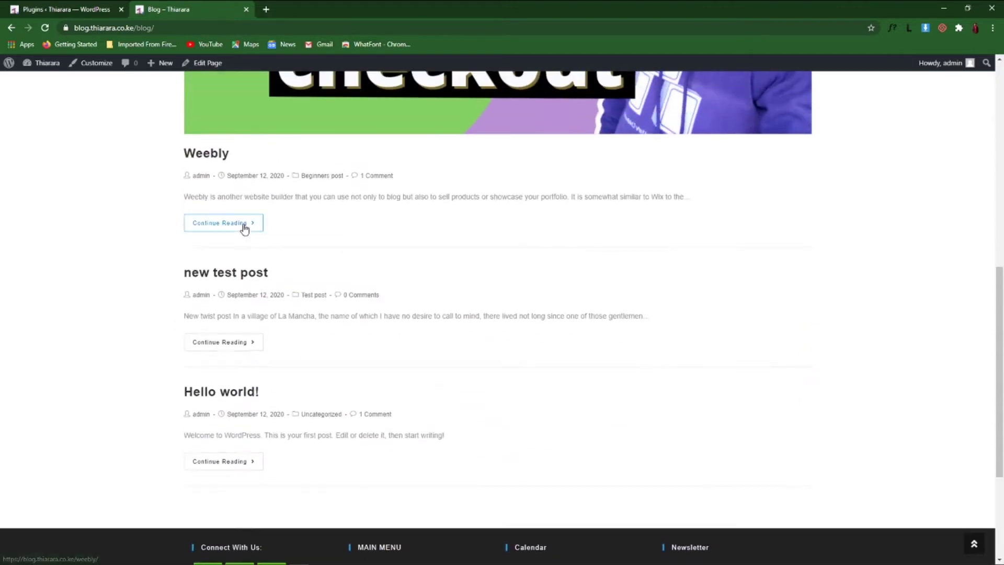
left_click(242, 226)
scroll(332, 322, "down", 15)
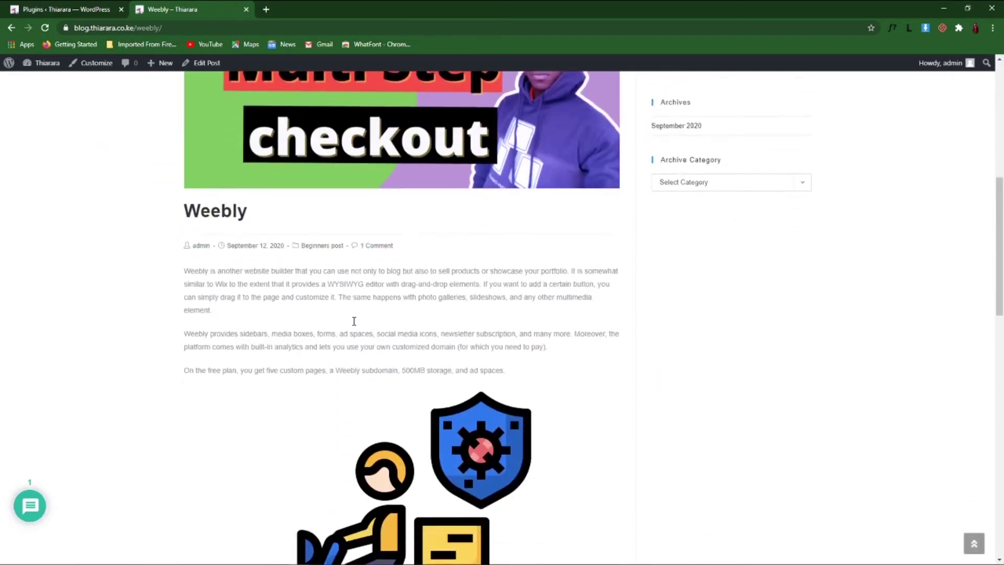
scroll(353, 324, "down", 2)
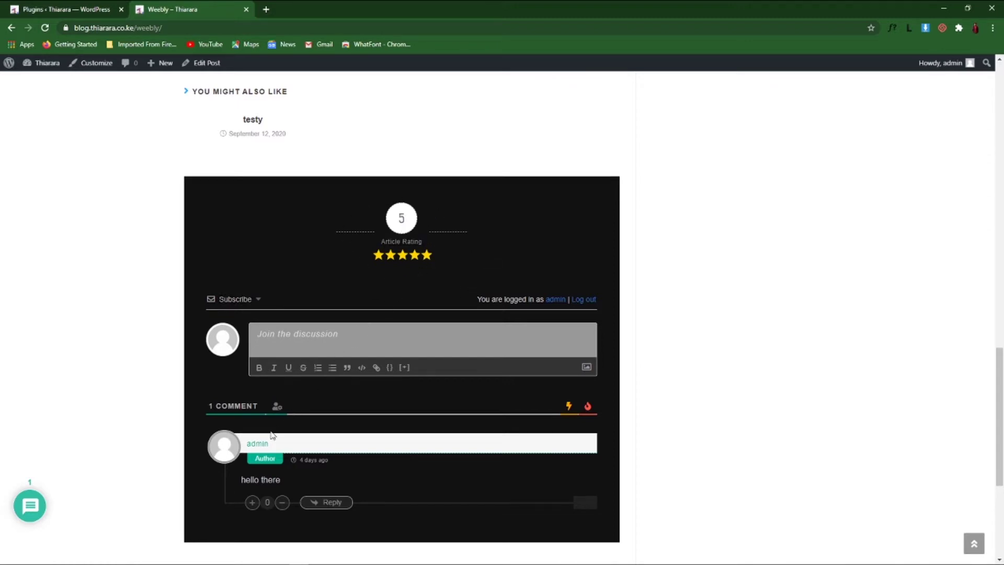
Try to upvote the "hello there" comment and look over the post's comment section again
left_click(252, 502)
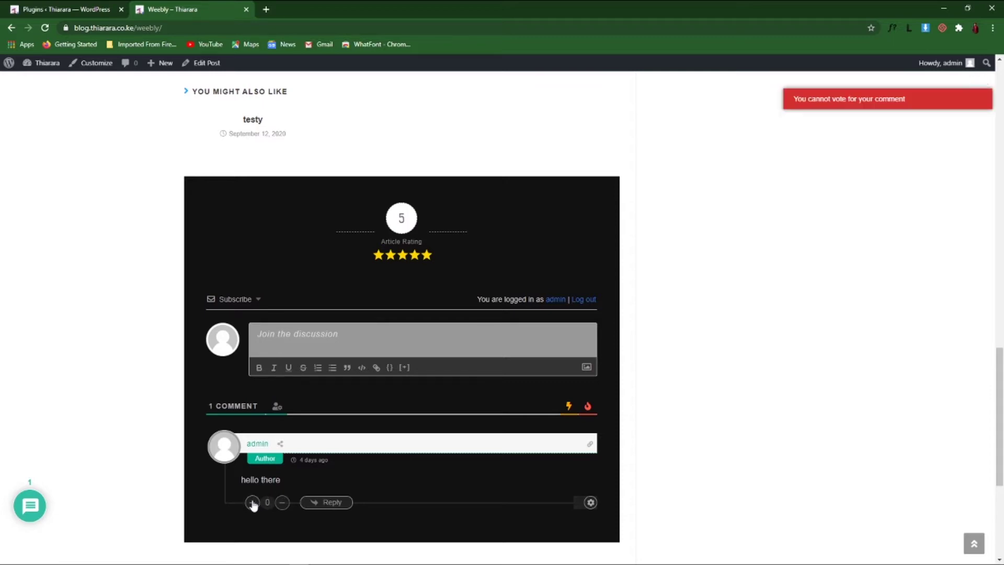
scroll(163, 141, "up", 14)
scroll(193, 154, "down", 15)
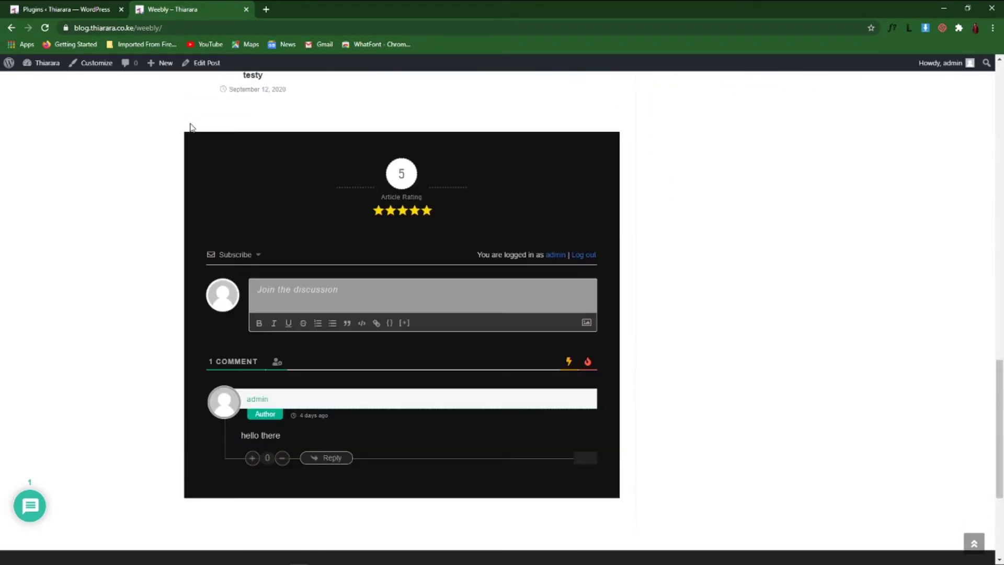
Open the wpDiscuz dashboard in the site admin and review its What's New topics, comment statistics and active users
left_click(85, 12)
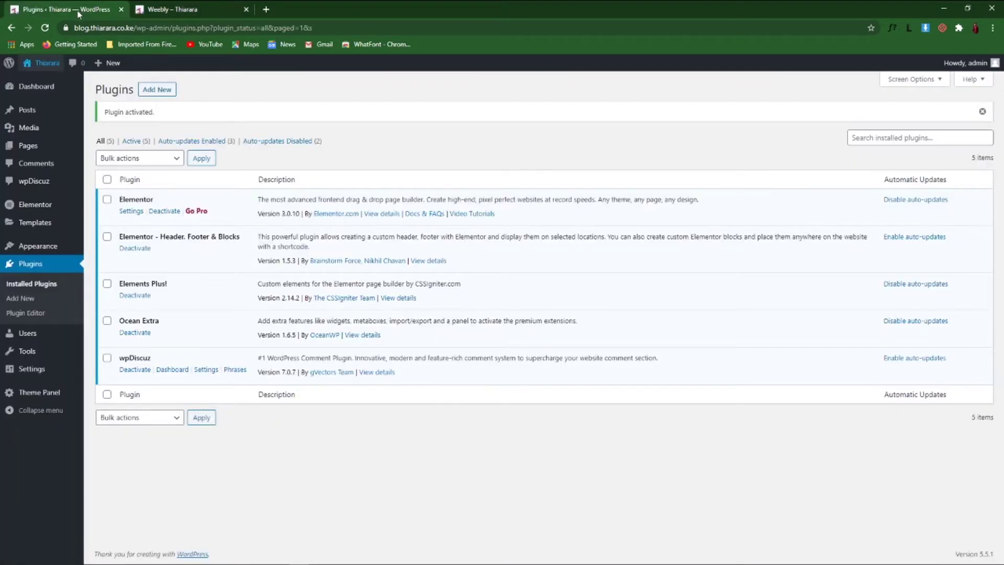
mouse_move(23, 183)
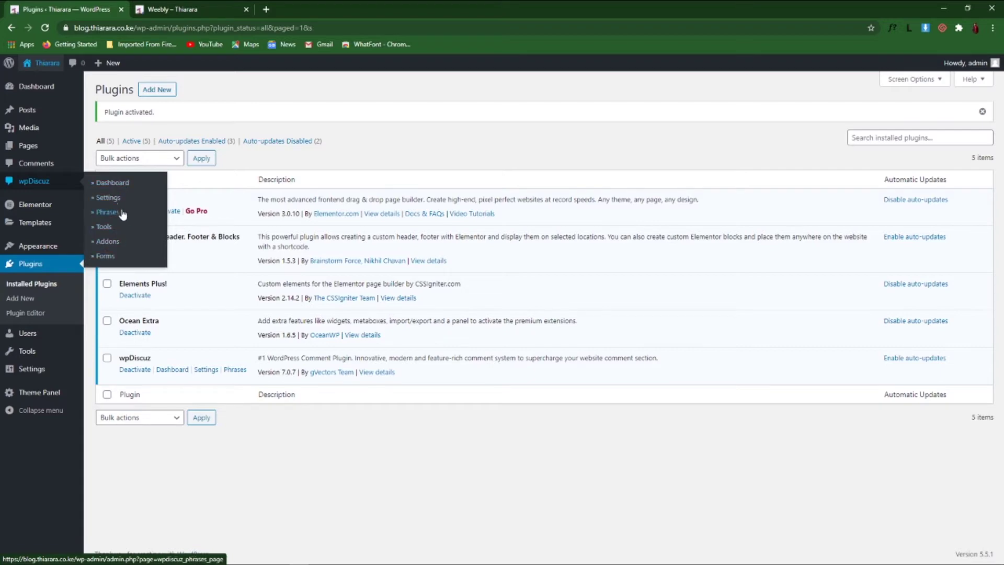
left_click(119, 183)
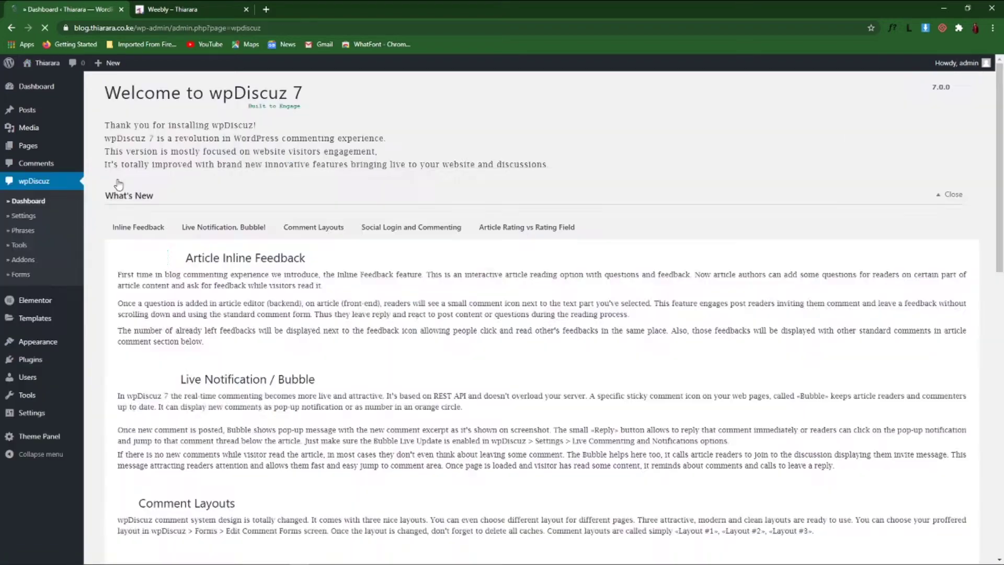
scroll(151, 216, "down", 2)
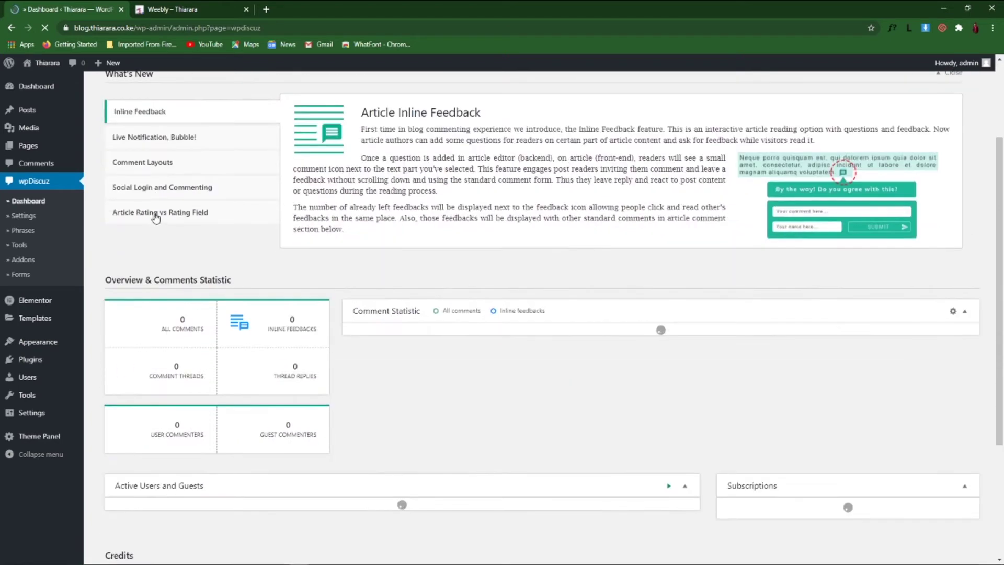
left_click(149, 138)
left_click(137, 163)
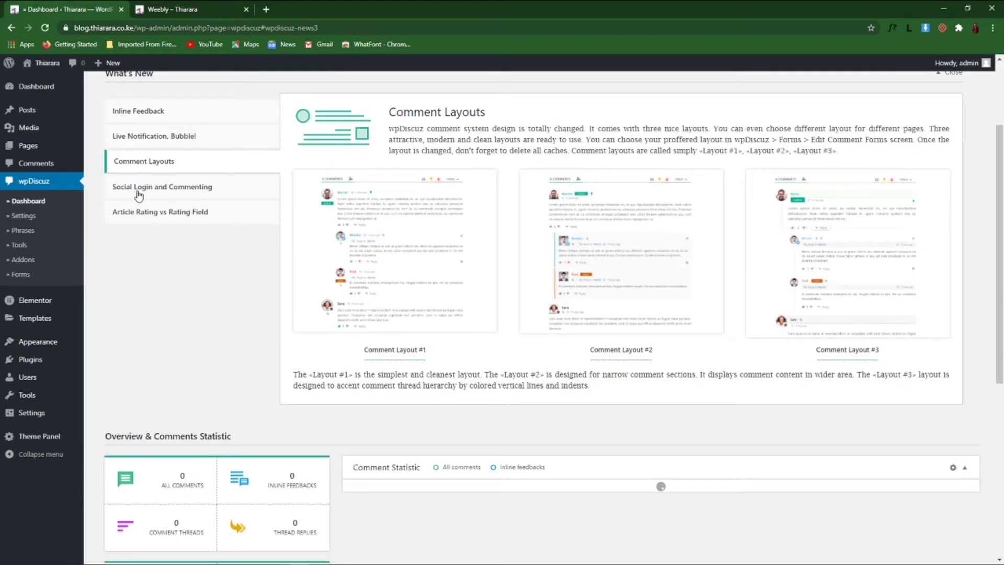
left_click(139, 187)
left_click(143, 208)
scroll(188, 218, "down", 6)
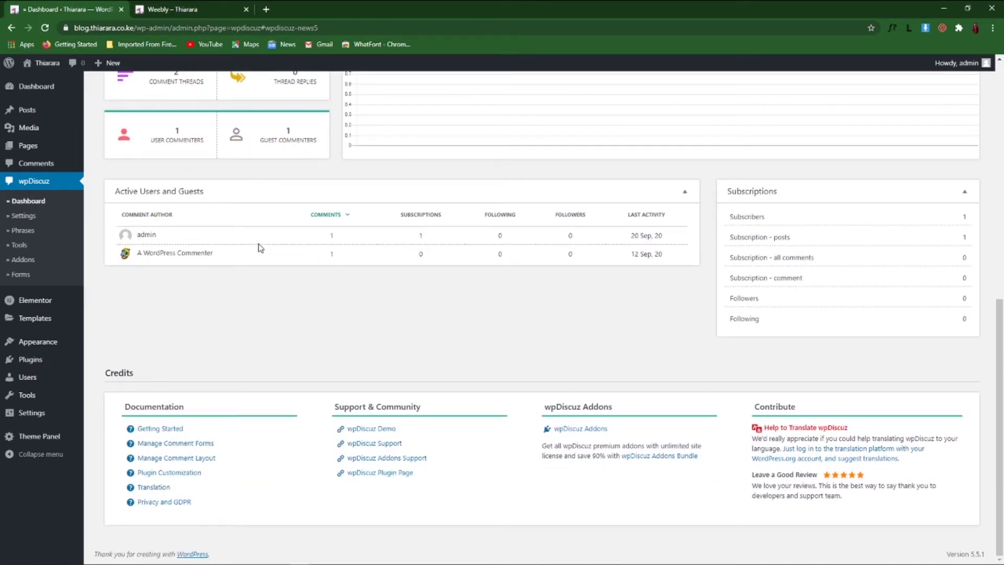
scroll(260, 247, "up", 8)
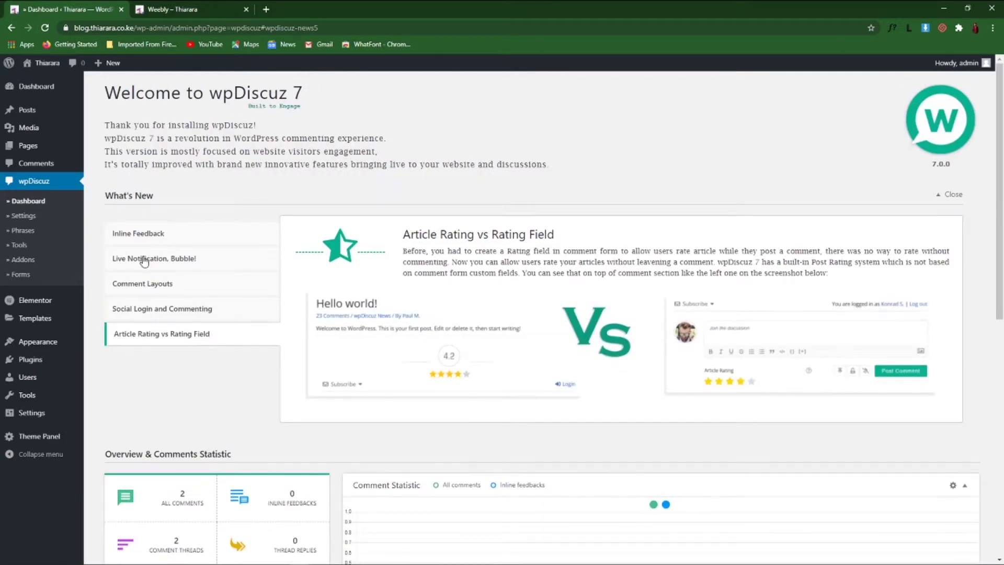
Open the wpDiscuz settings and review the Google reCAPTCHA options, including the request method, site key and secret key fields
left_click(29, 222)
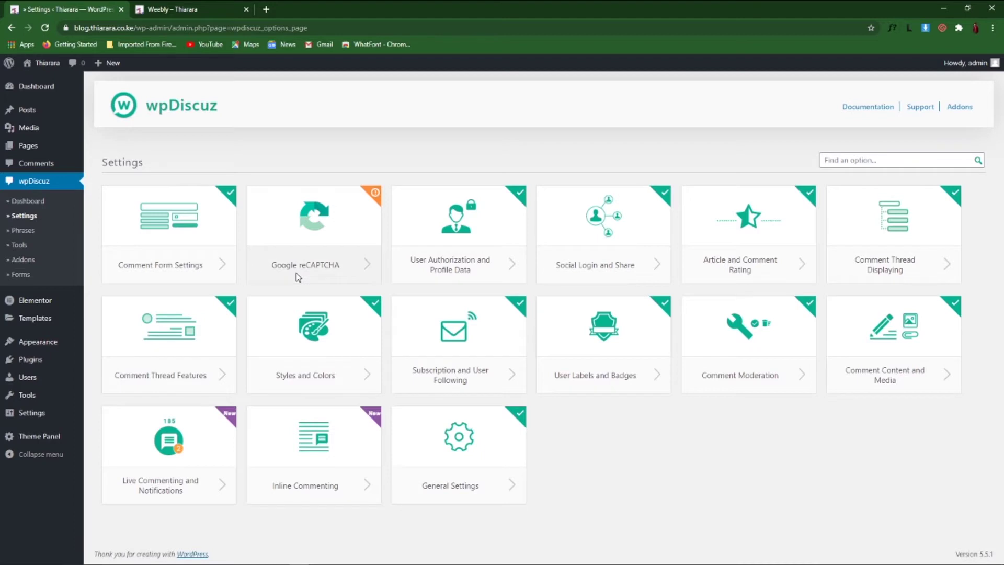
left_click(322, 270)
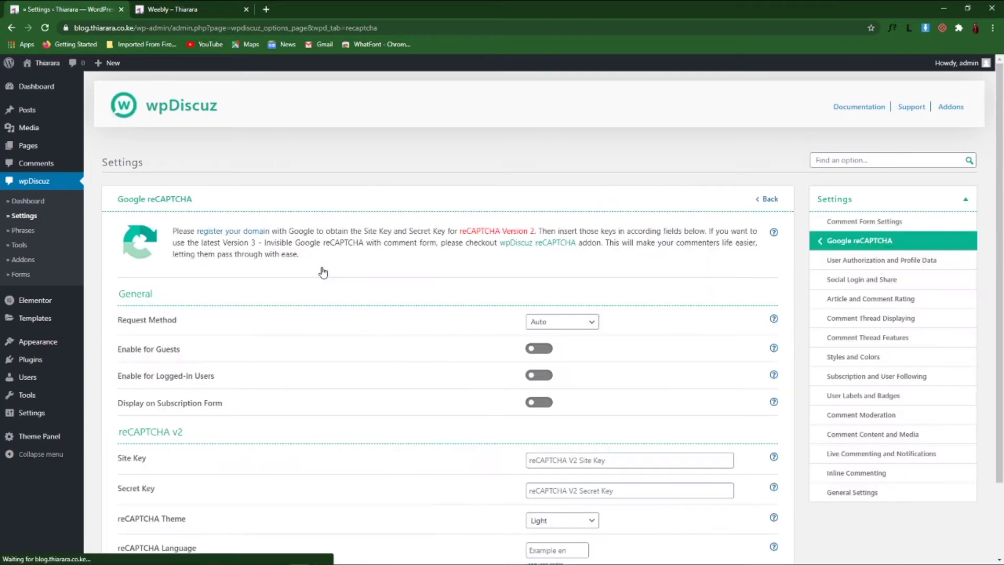
scroll(314, 280, "down", 2)
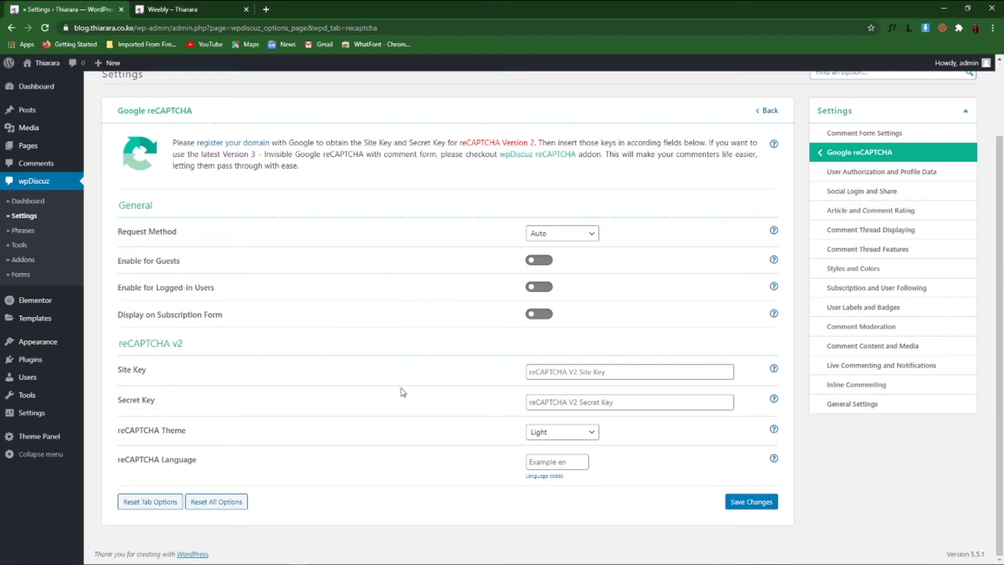
left_click(586, 376)
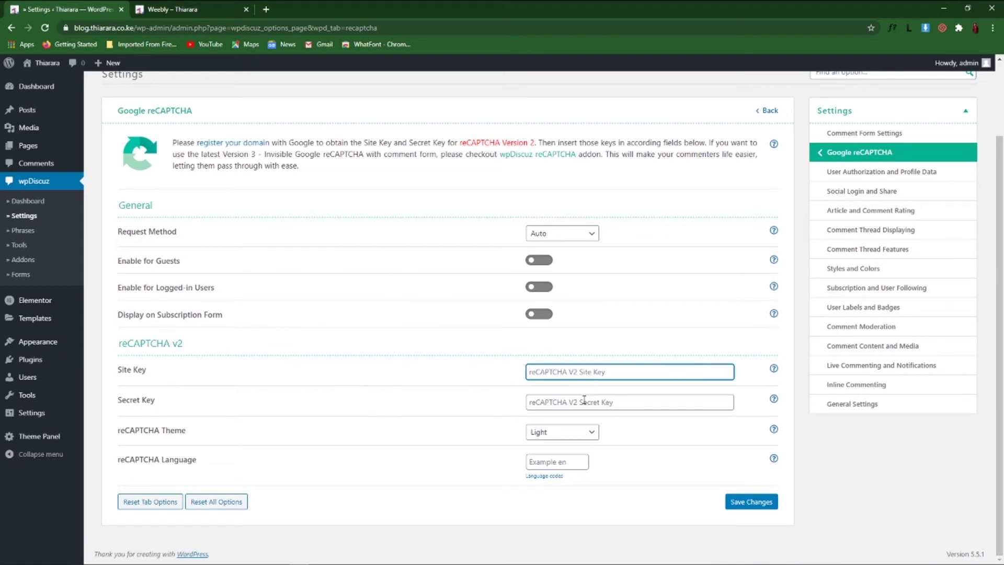
left_click(583, 400)
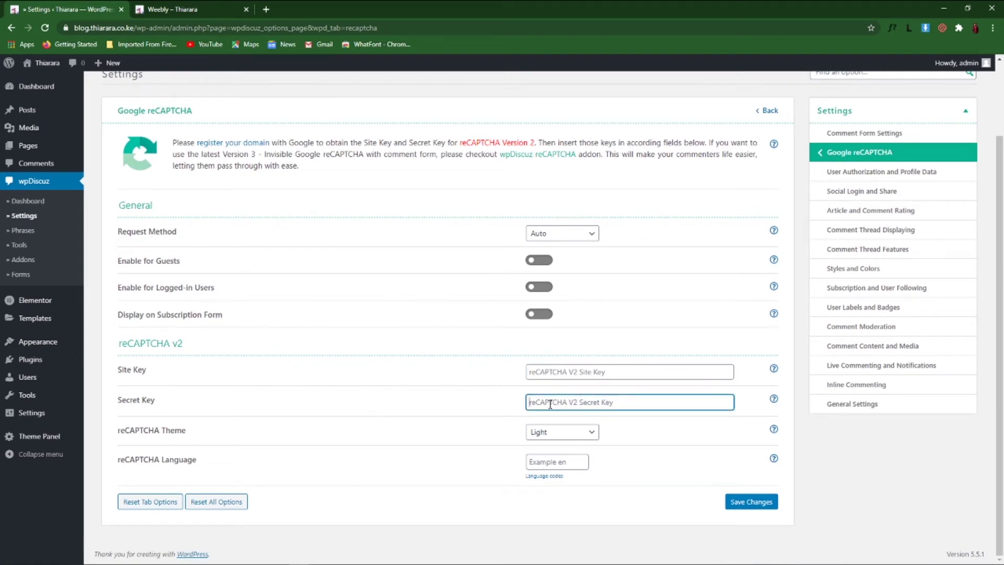
left_click(547, 243)
left_click(568, 243)
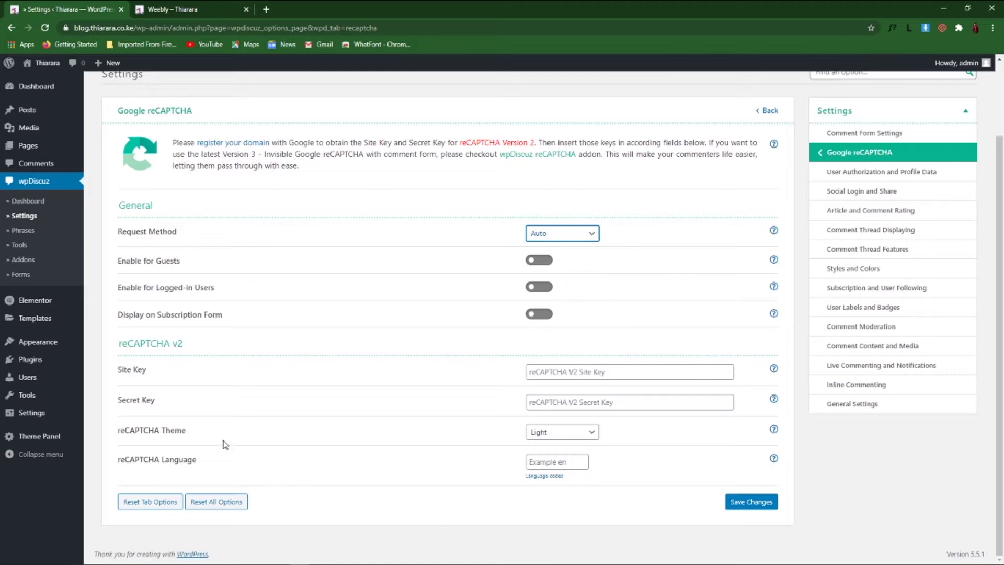
left_click(10, 28)
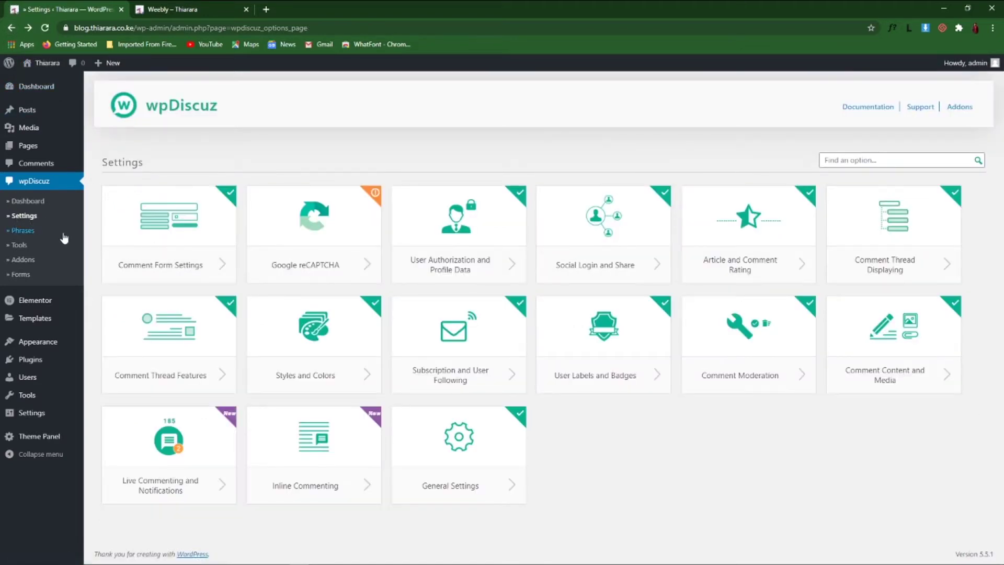
Set the comment form and comment list style to Default in Styles and Colors, save, and return to the Weebly post
left_click(308, 374)
left_click(218, 12)
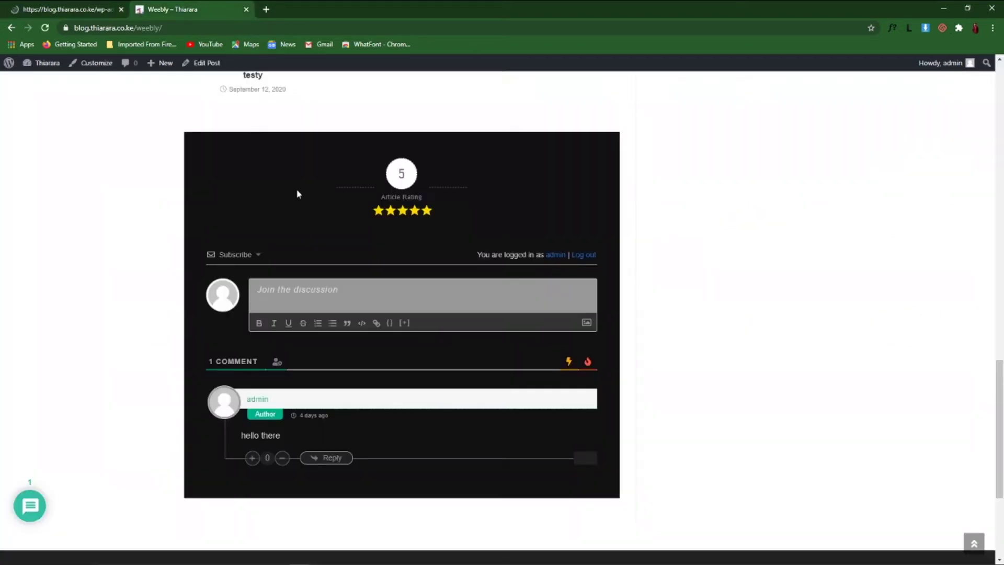
left_click(69, 11)
scroll(144, 168, "down", 5)
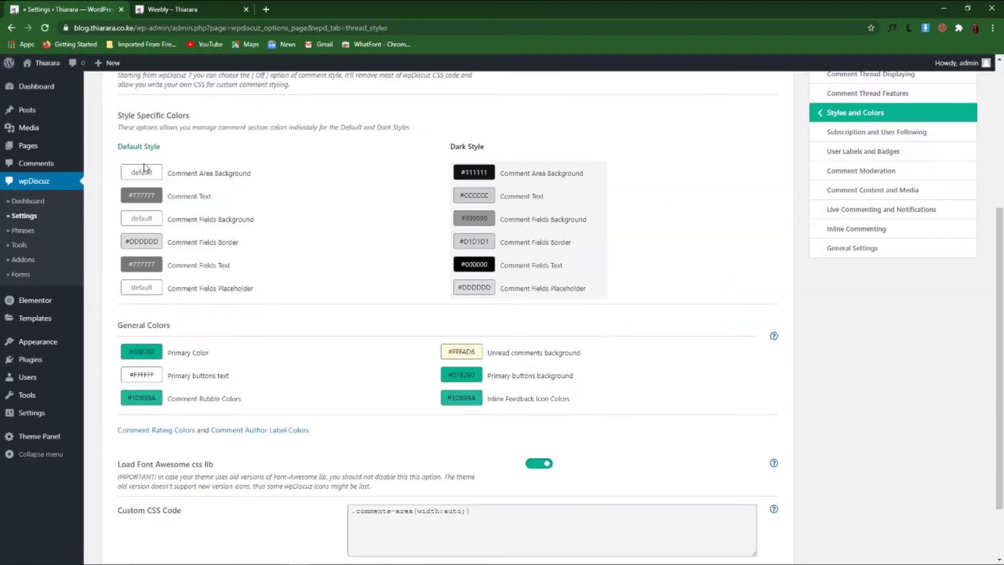
left_click(145, 168)
scroll(341, 309, "up", 4)
scroll(470, 220, "down", 1)
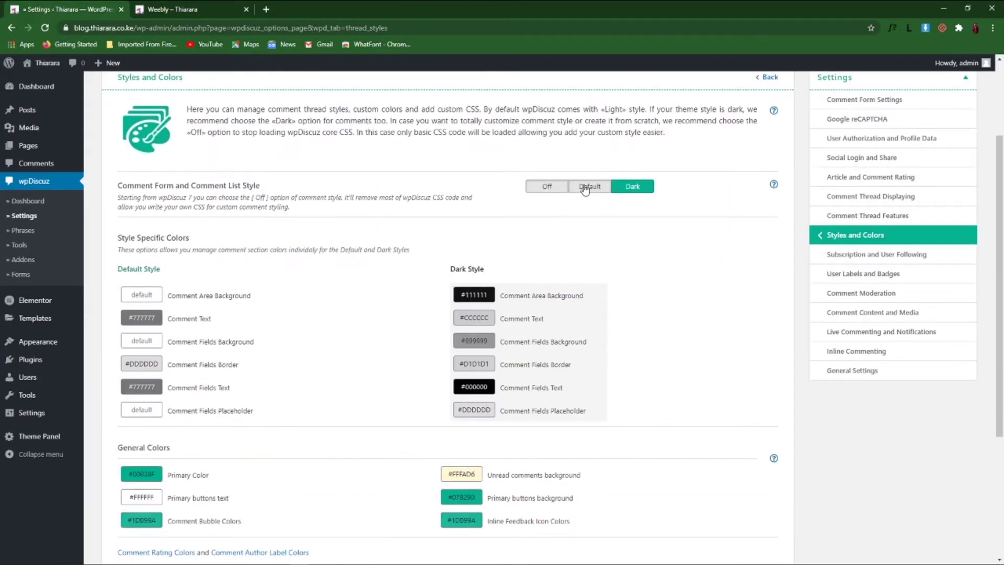
left_click(585, 187)
scroll(590, 271, "down", 4)
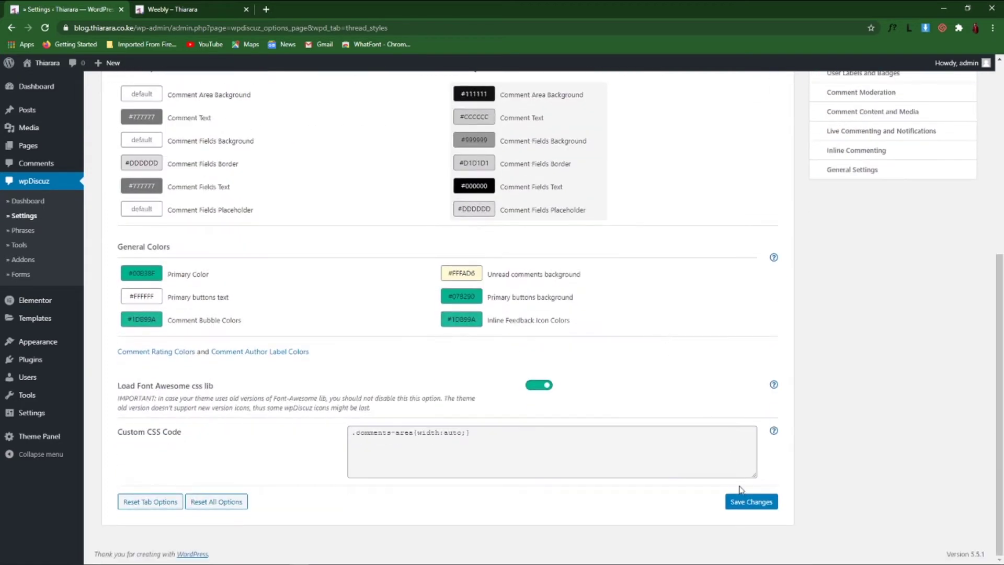
left_click(753, 503)
key("ctrl+Tab")
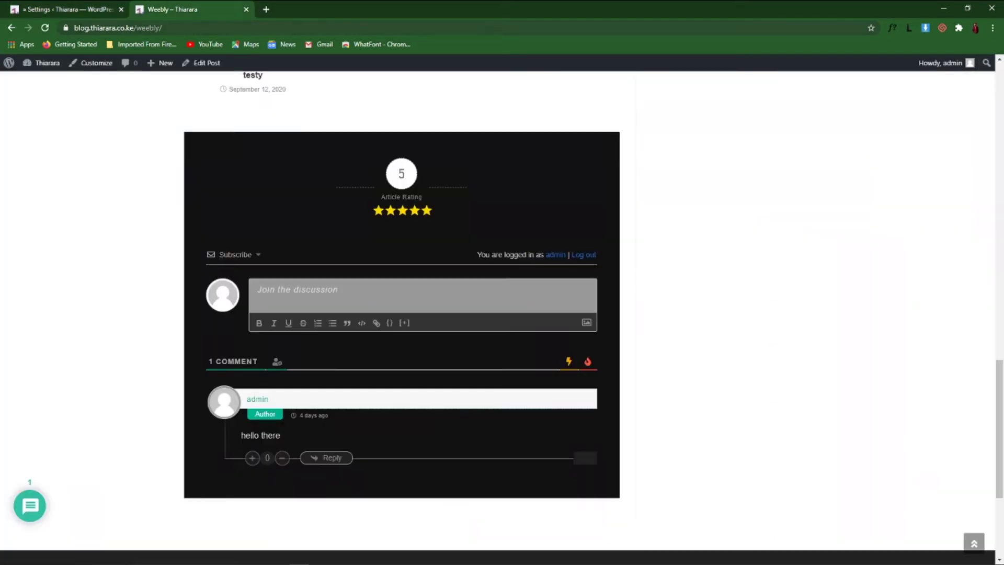
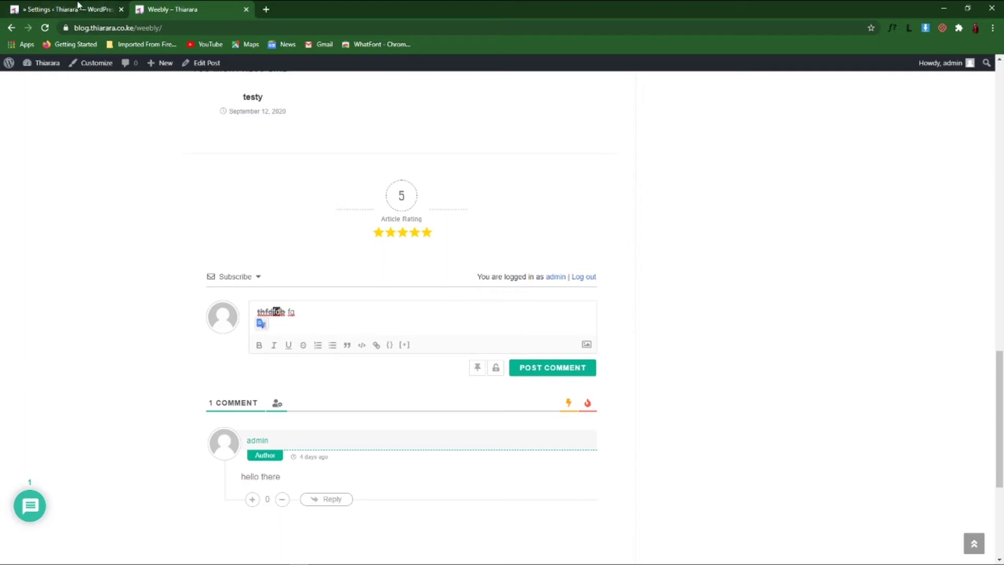
Set the Default style's Comment Text color to #131313 in Styles and Colors
left_click(77, 5)
scroll(232, 320, "down", 2)
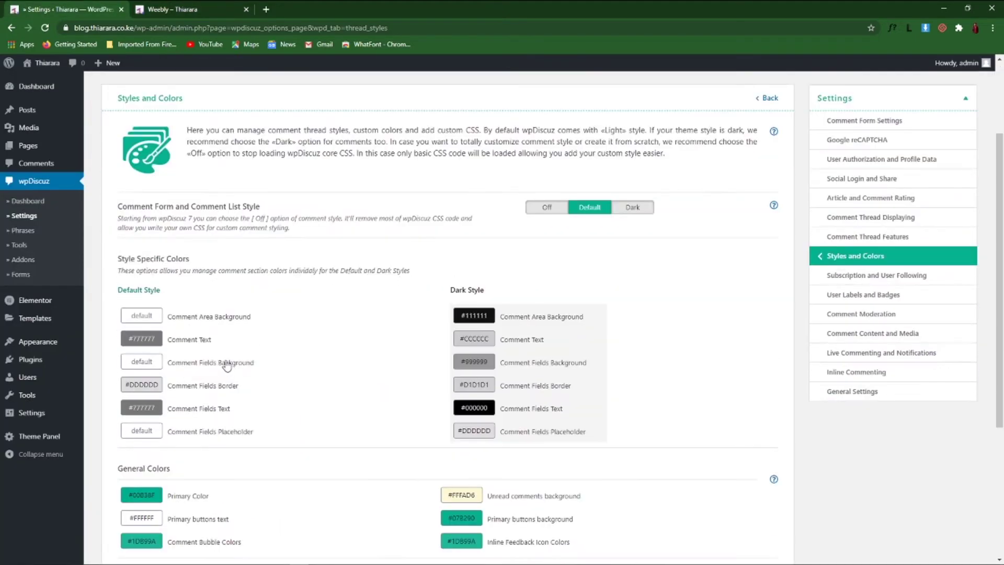
scroll(164, 380, "down", 2)
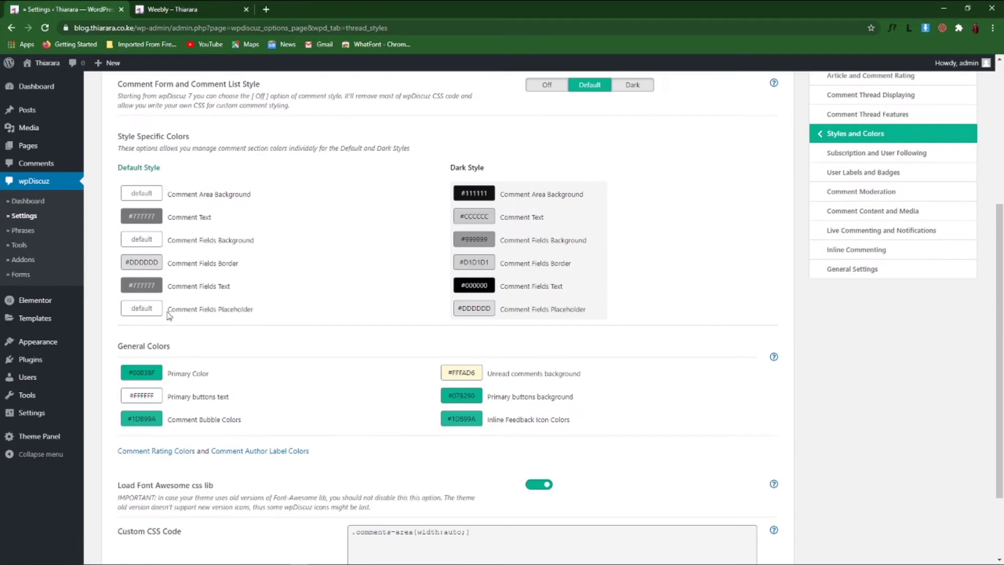
left_click(156, 216)
left_click_drag(145, 289, 127, 291)
left_click(269, 249)
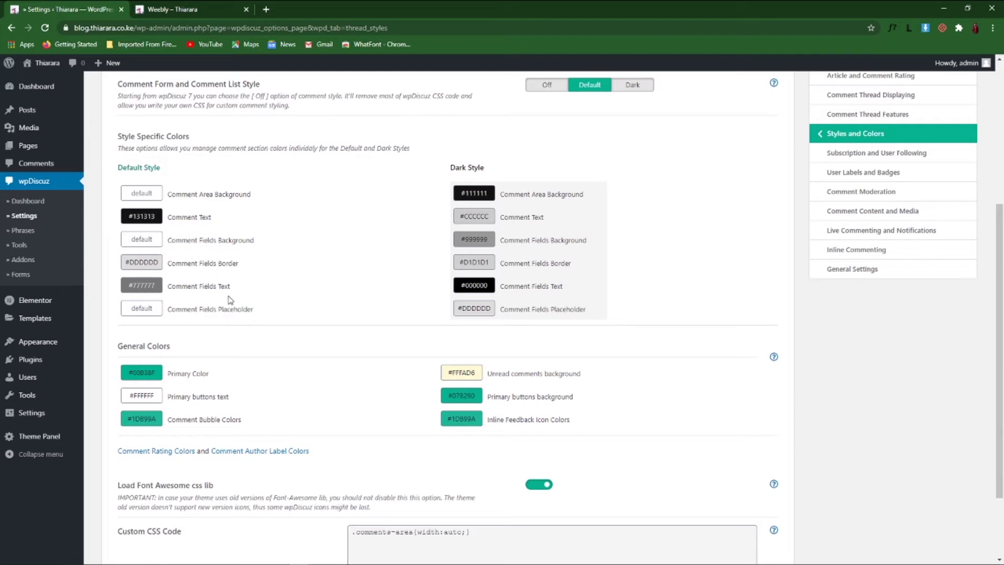
Set the Default style's Comment Fields Text color to bright green and save the changes
left_click(160, 287)
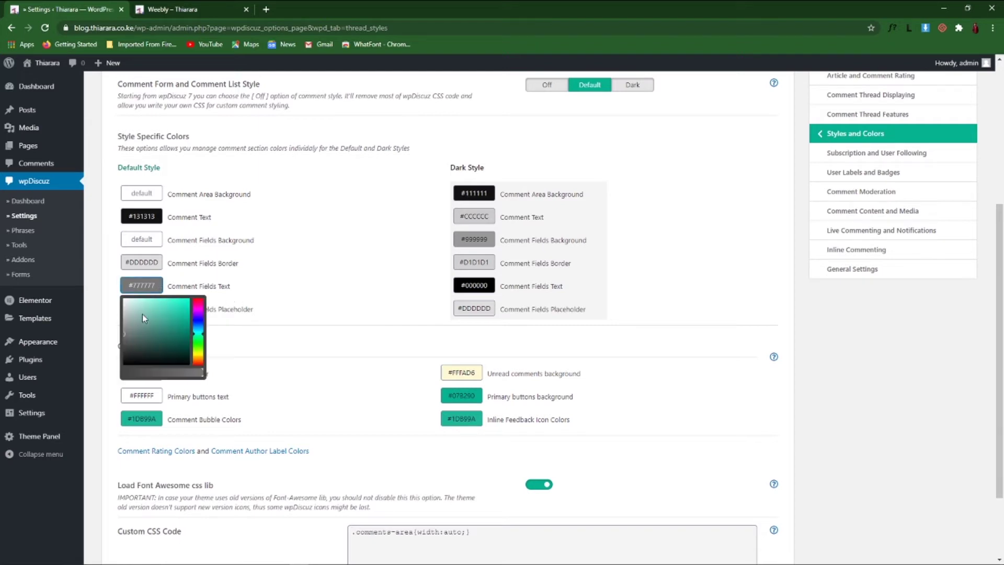
left_click_drag(135, 320, 110, 297)
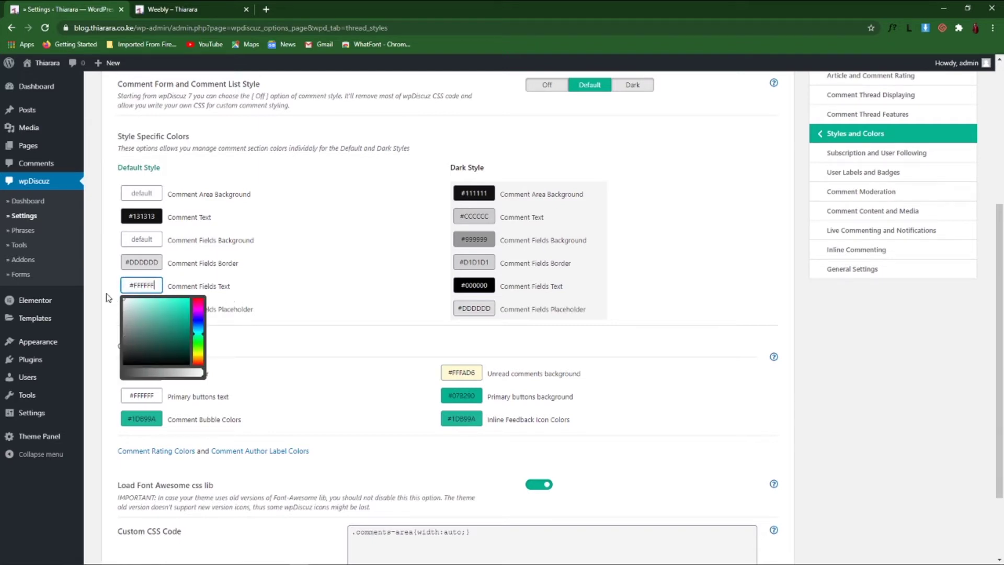
mouse_move(199, 307)
left_mouse_down()
mouse_move(201, 300)
mouse_move(187, 299)
left_mouse_up()
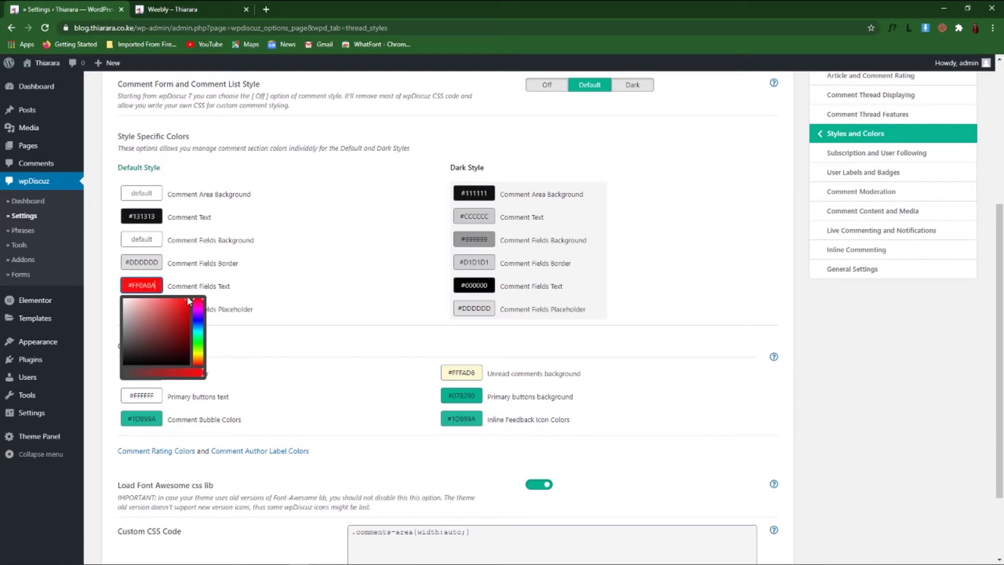
left_click(202, 343)
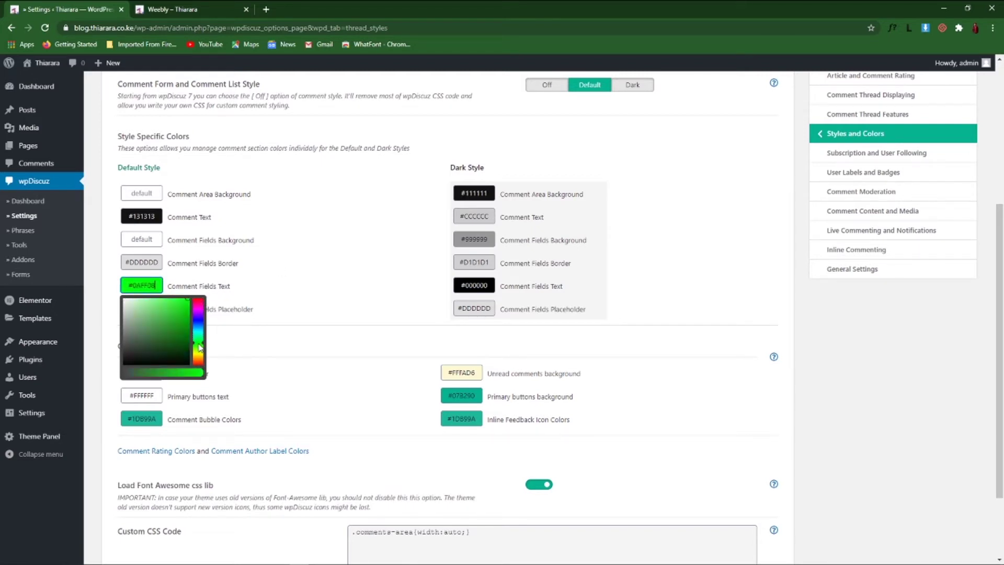
left_click(280, 285)
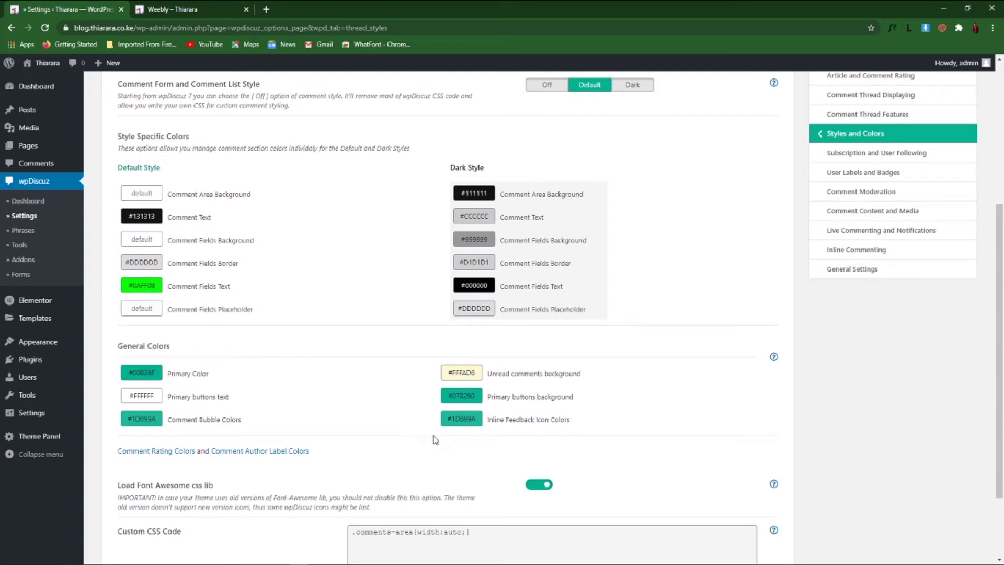
scroll(434, 439, "down", 2)
left_click(731, 503)
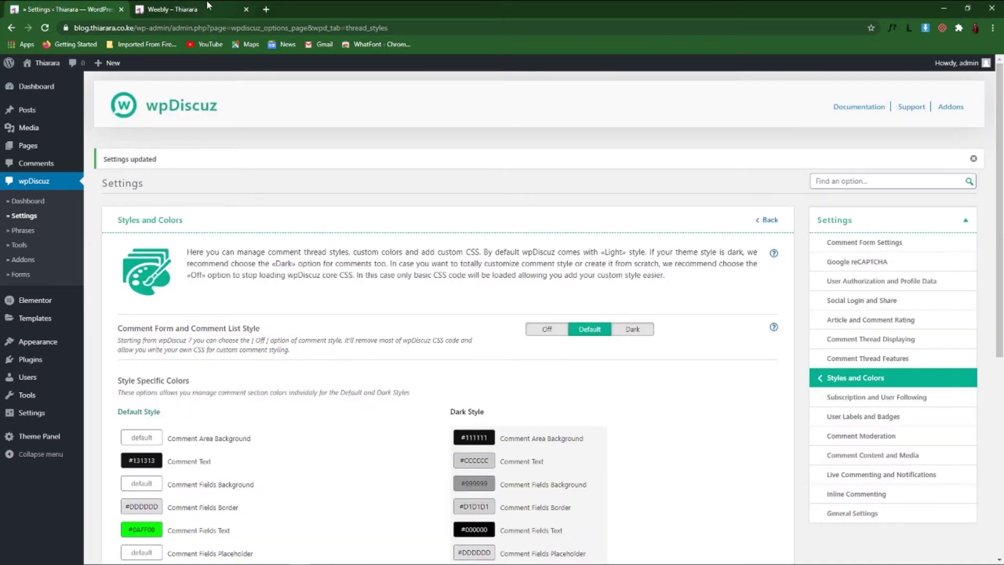
Reload the Weebly post and check the new colors by entering "ghjhgjhgj" in the comment box and clearing it
left_click(208, 7)
left_click(45, 28)
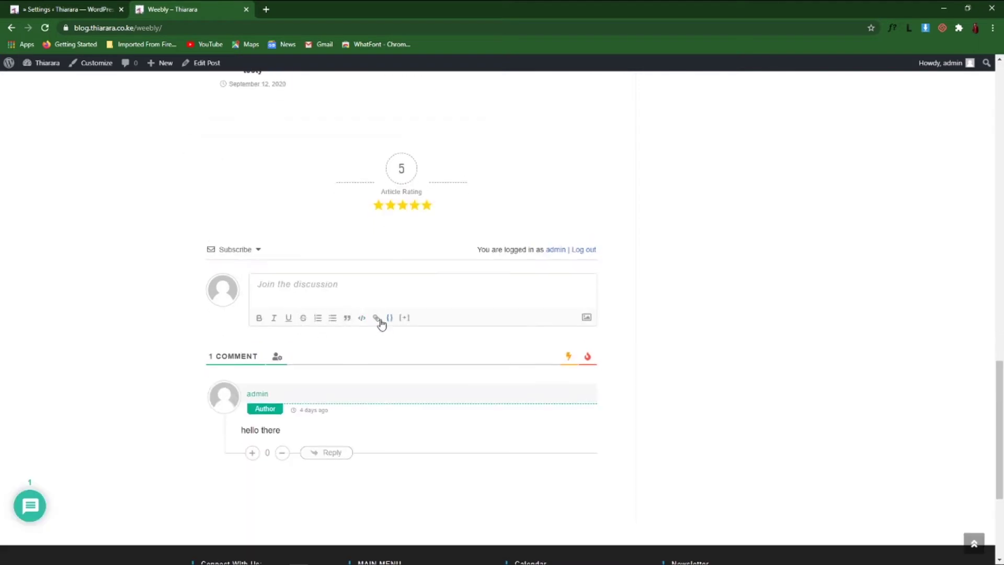
left_click(304, 288)
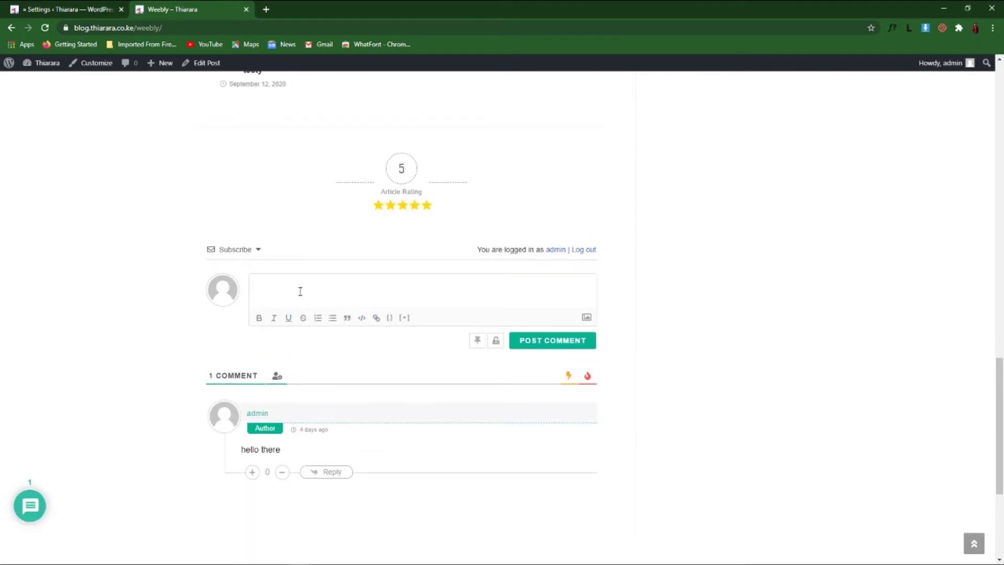
type("ghjhgjhgj")
left_click_drag(301, 290, 257, 285)
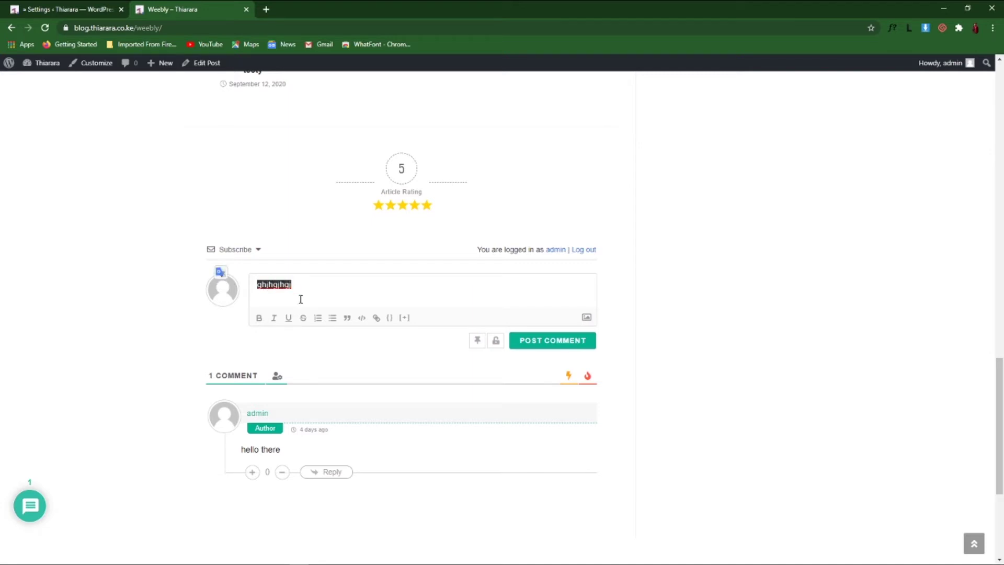
key("BackSpace")
Go back to the wpDiscuz settings overview and review the User Labels and Badges options
left_click(68, 9)
scroll(220, 300, "down", 6)
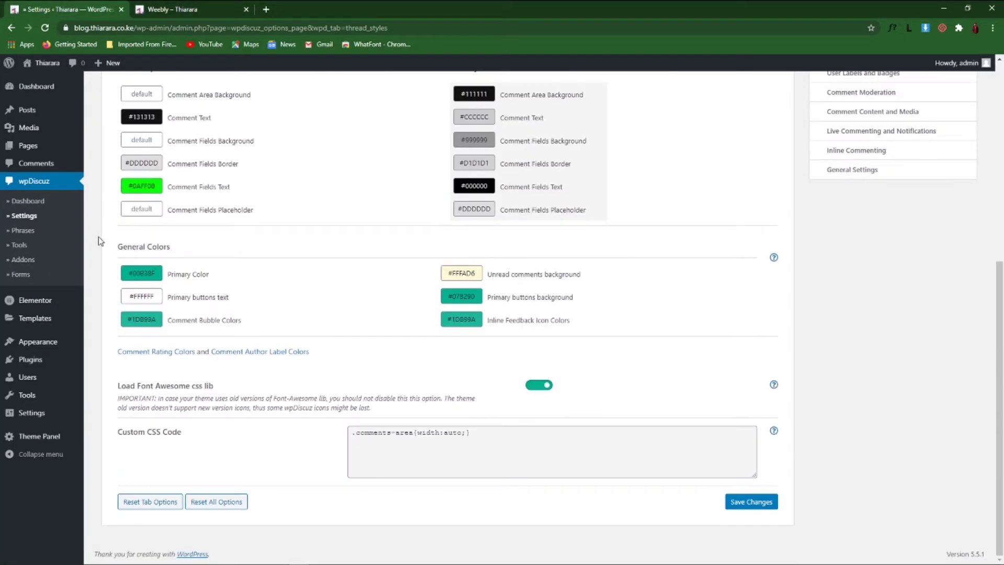
left_click(30, 220)
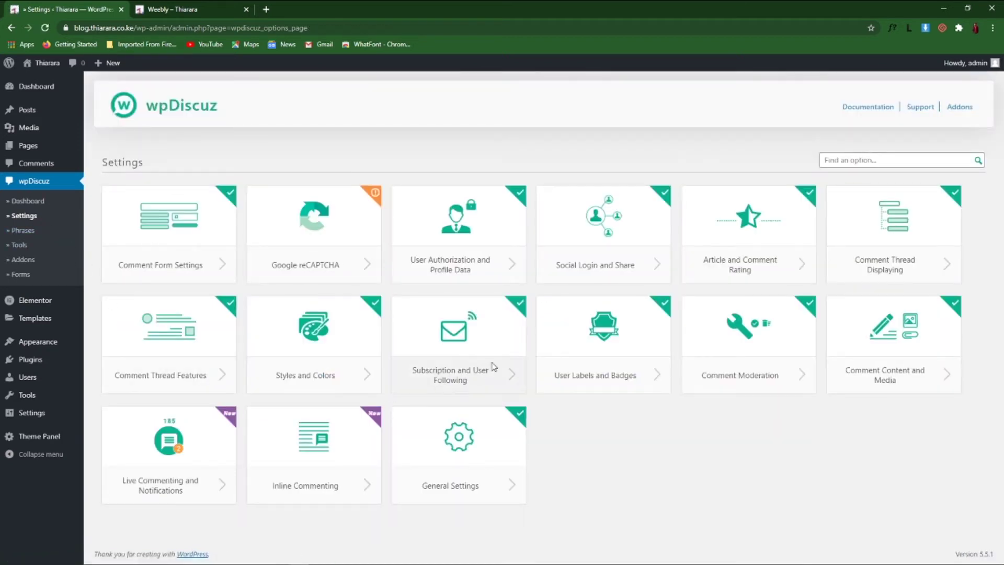
left_click(618, 380)
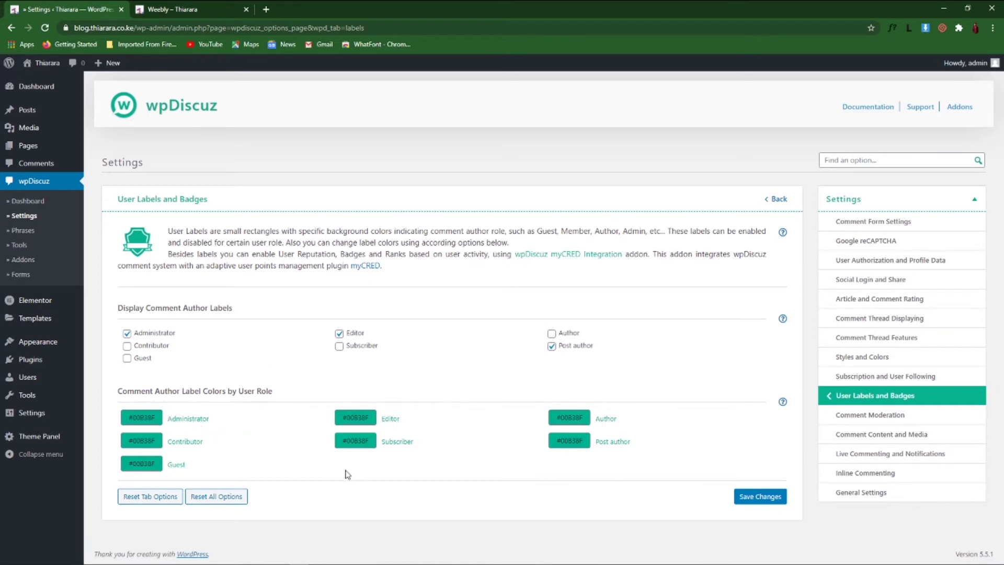
Open the wpDiscuz front-end phrases and try to upvote the "hello there" comment on the Weebly post
left_click(23, 231)
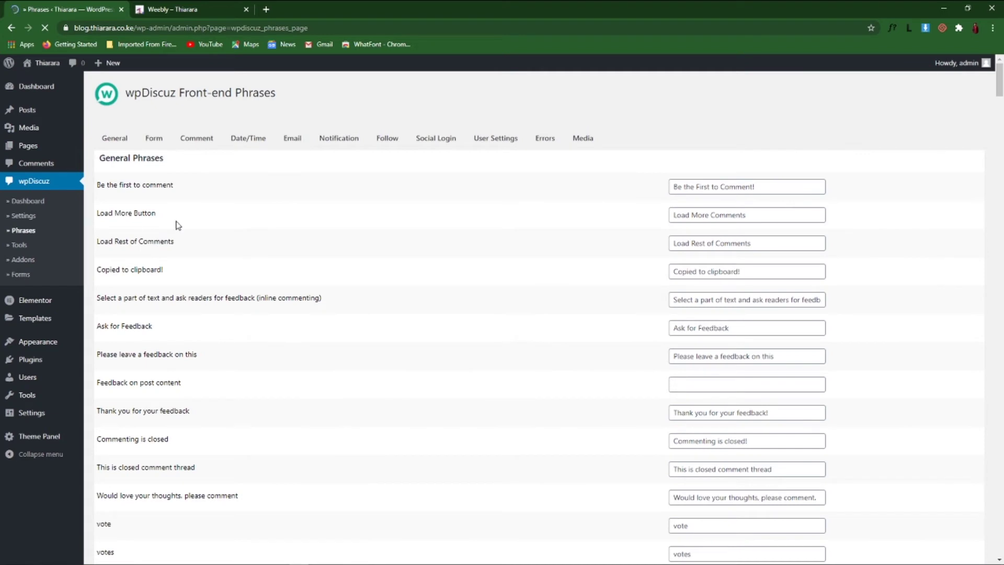
left_click(209, 7)
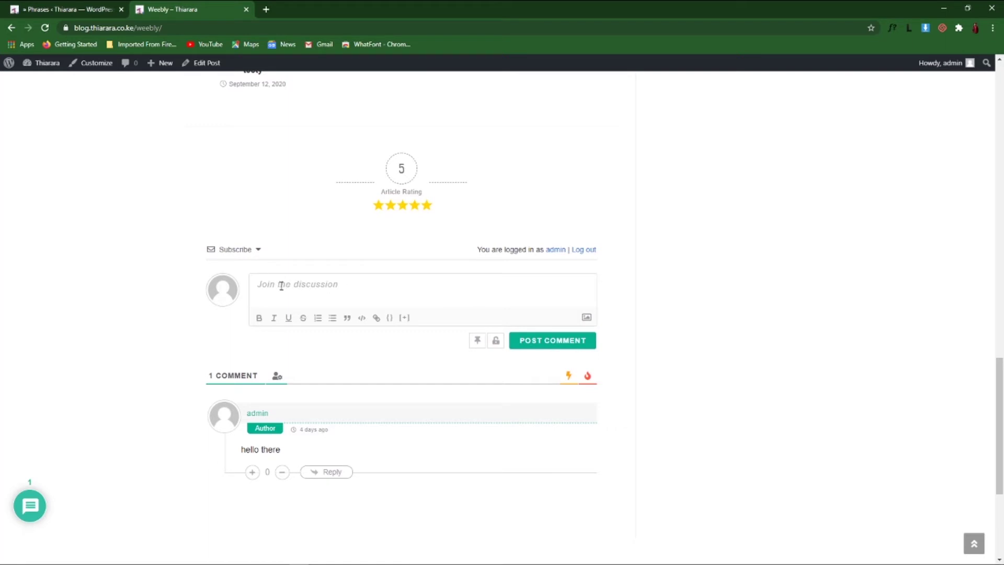
scroll(287, 382, "down", 2)
scroll(335, 286, "up", 1)
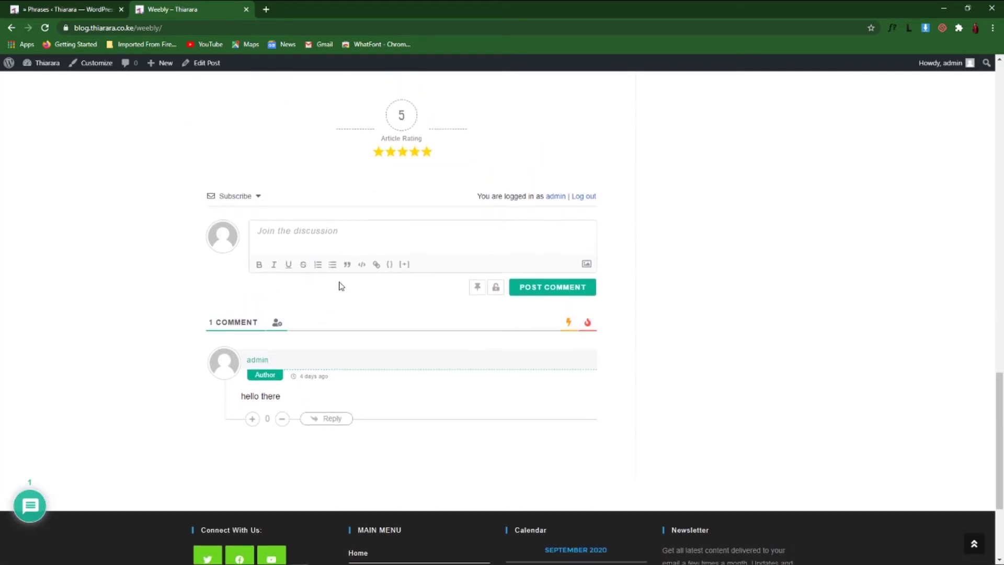
left_click(338, 235)
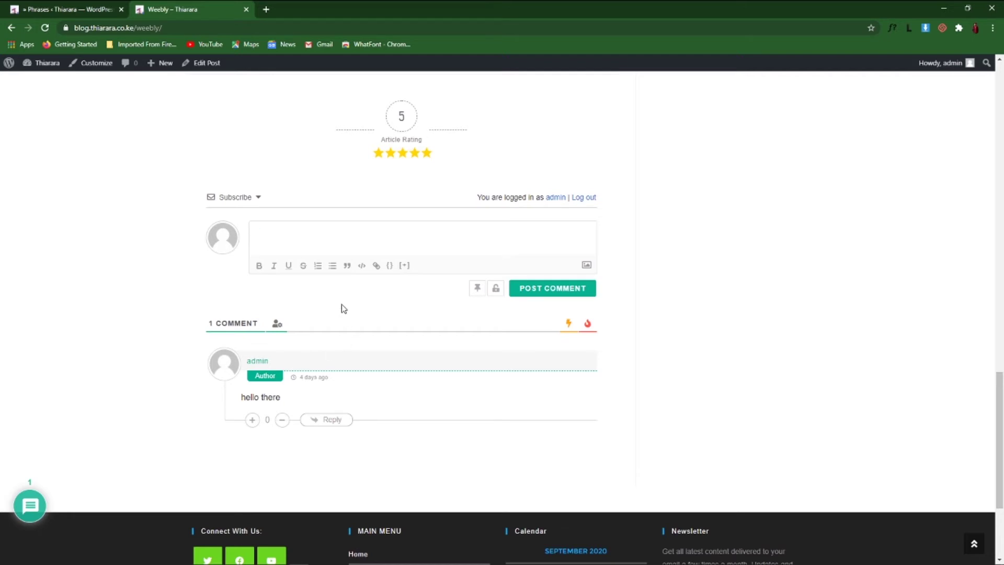
left_click(252, 420)
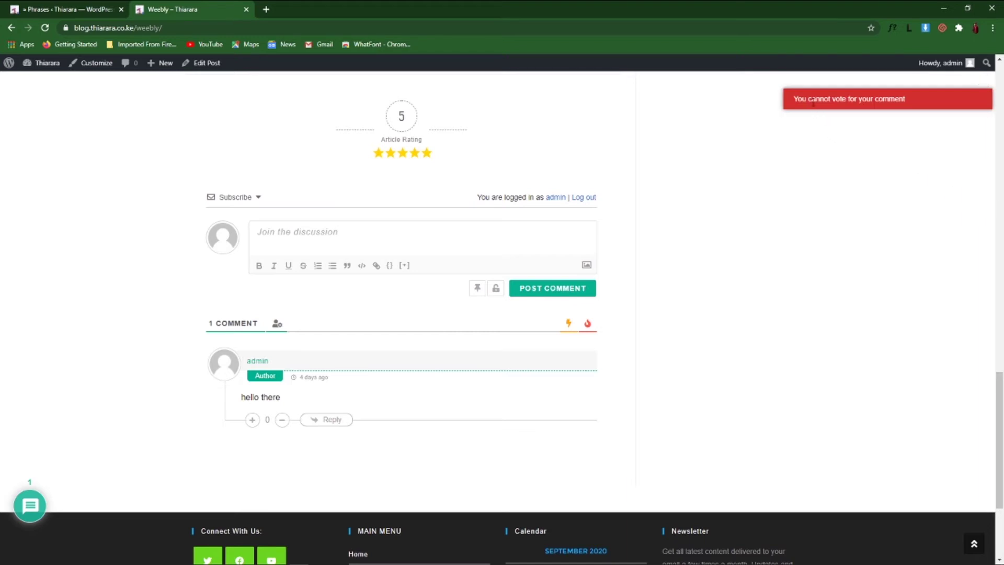
Return to the wpDiscuz front-end phrases and review the General phrases
left_click(69, 7)
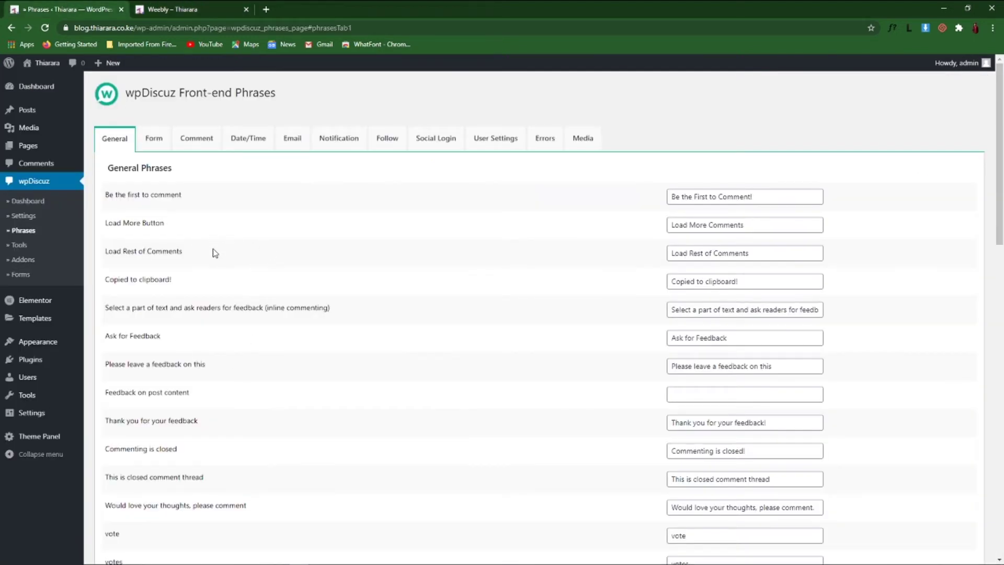
scroll(513, 346, "down", 2)
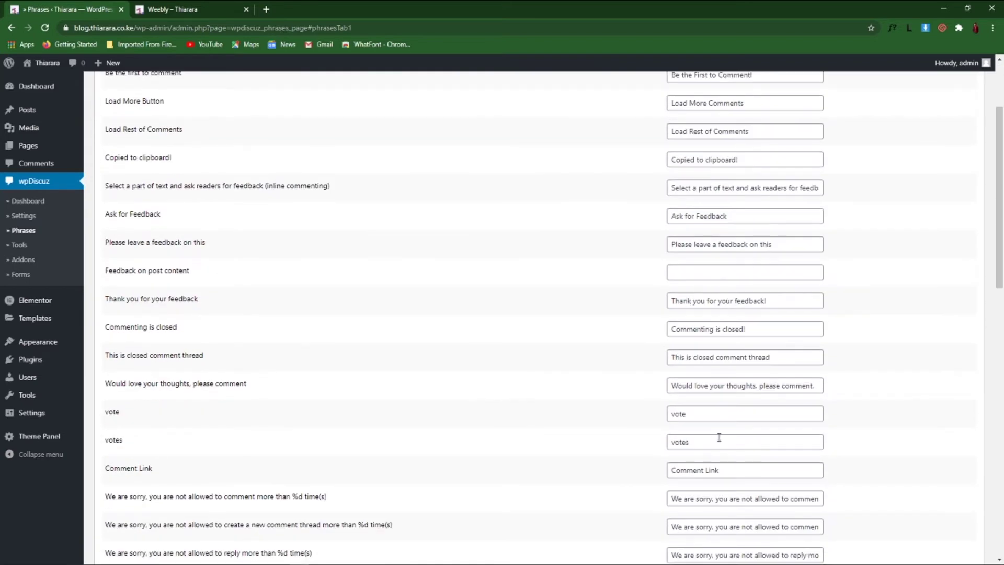
scroll(719, 437, "down", 4)
scroll(258, 202, "up", 6)
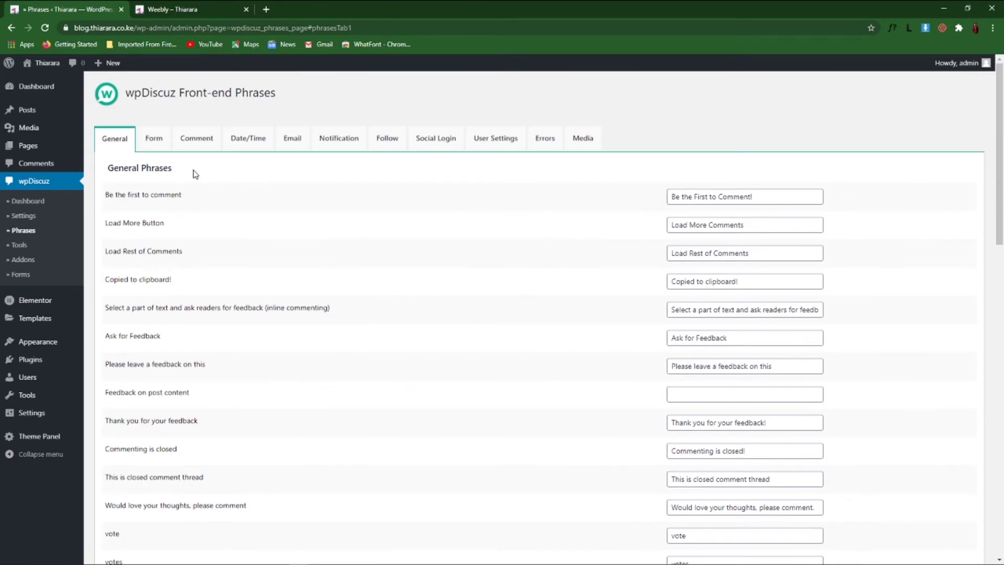
Review the Form Template Phrases and save the phrase settings
left_click(155, 139)
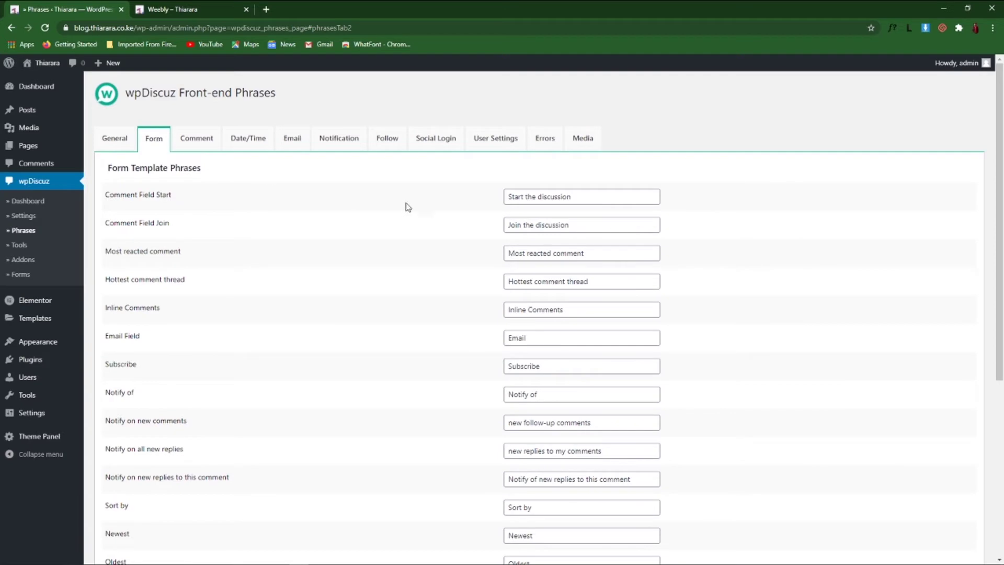
scroll(528, 267, "down", 4)
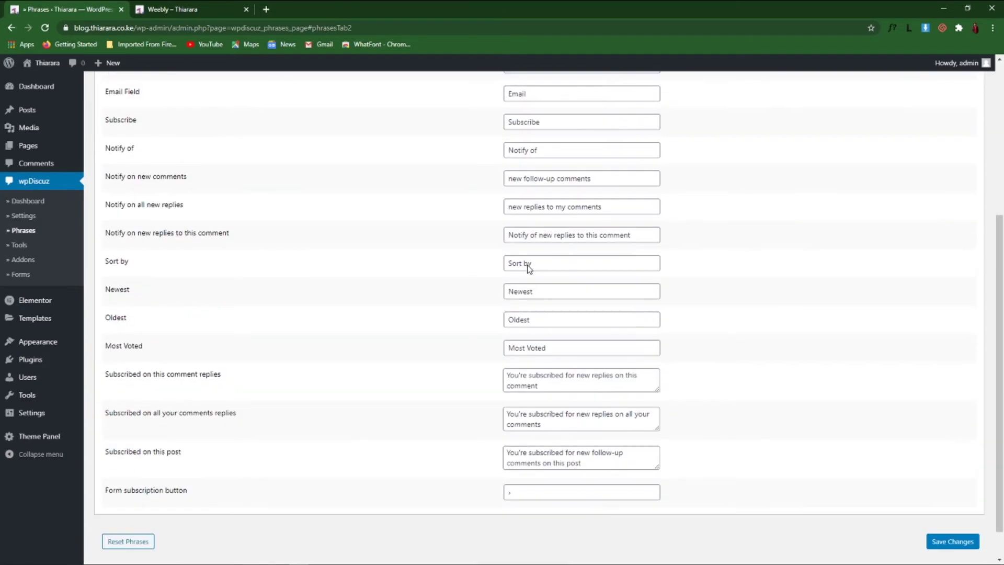
scroll(547, 341, "up", 4)
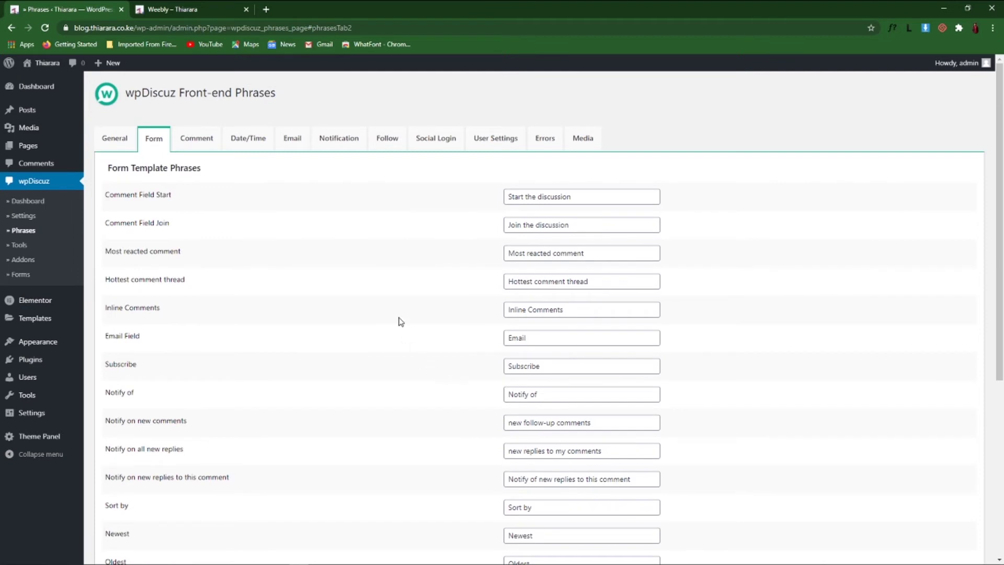
scroll(385, 310, "down", 5)
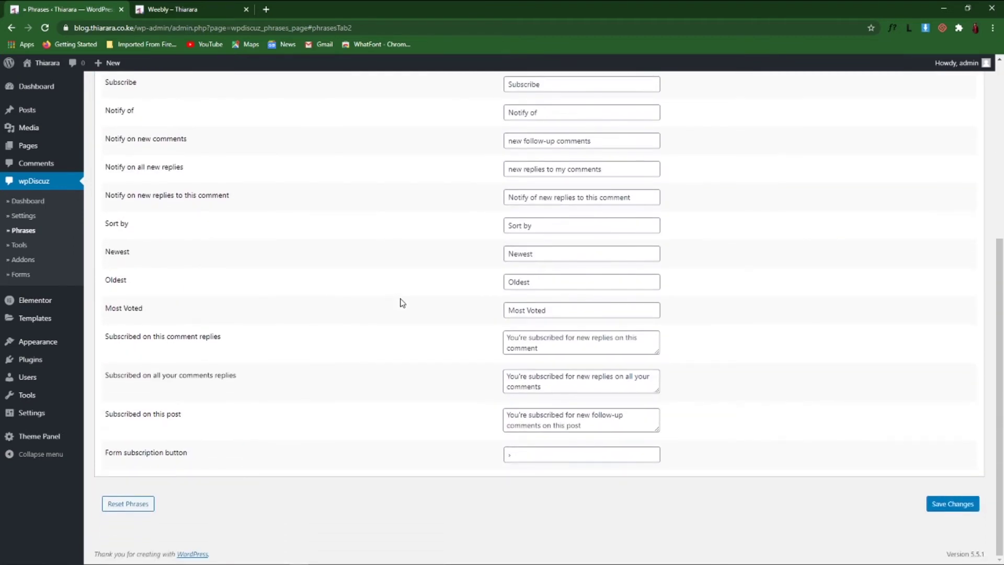
left_click(949, 506)
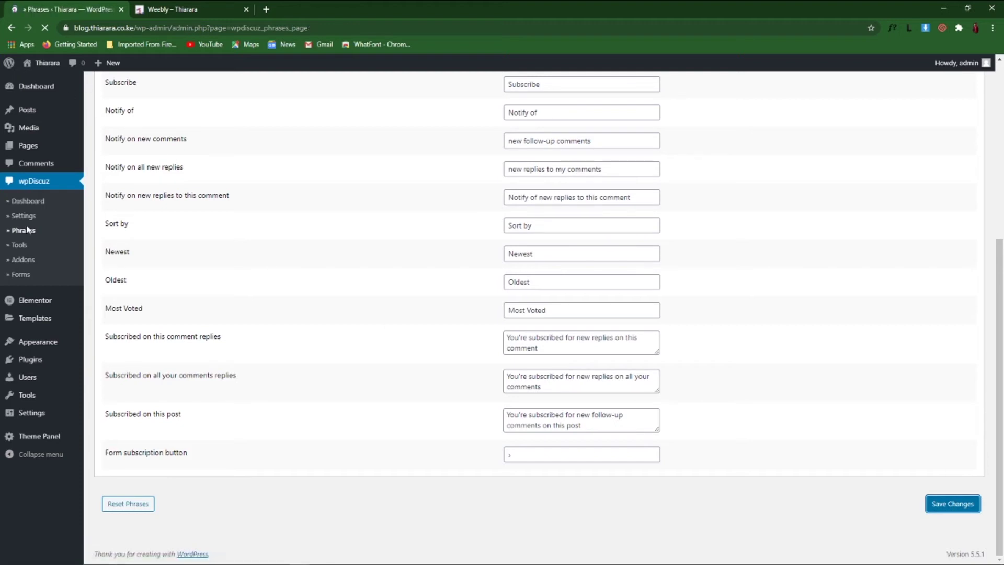
View the wpDiscuz Tools page, then browse the available Addons and compare the Advanced Likers addon with the comment on the Weebly post
left_click(20, 245)
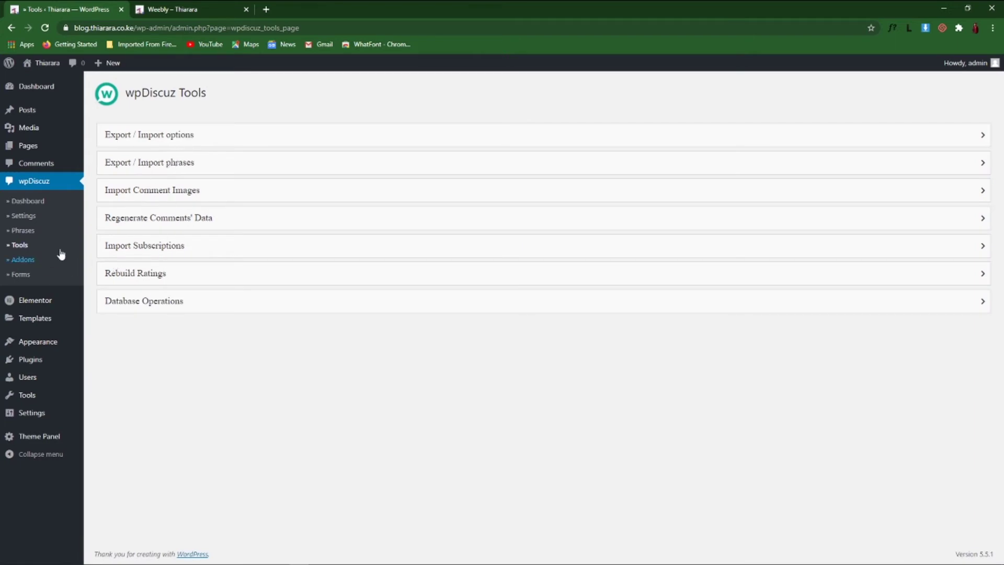
left_click(25, 261)
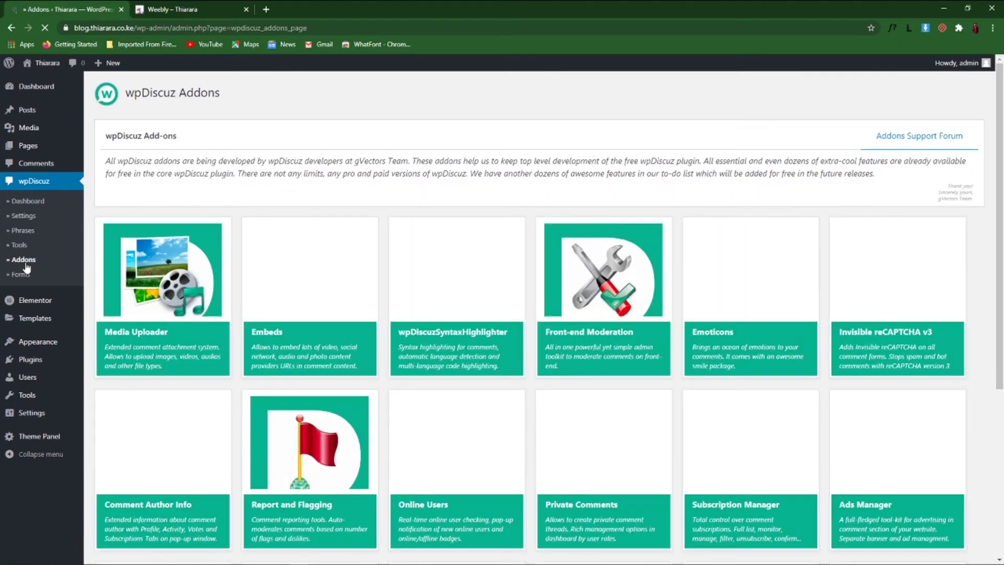
mouse_move(179, 312)
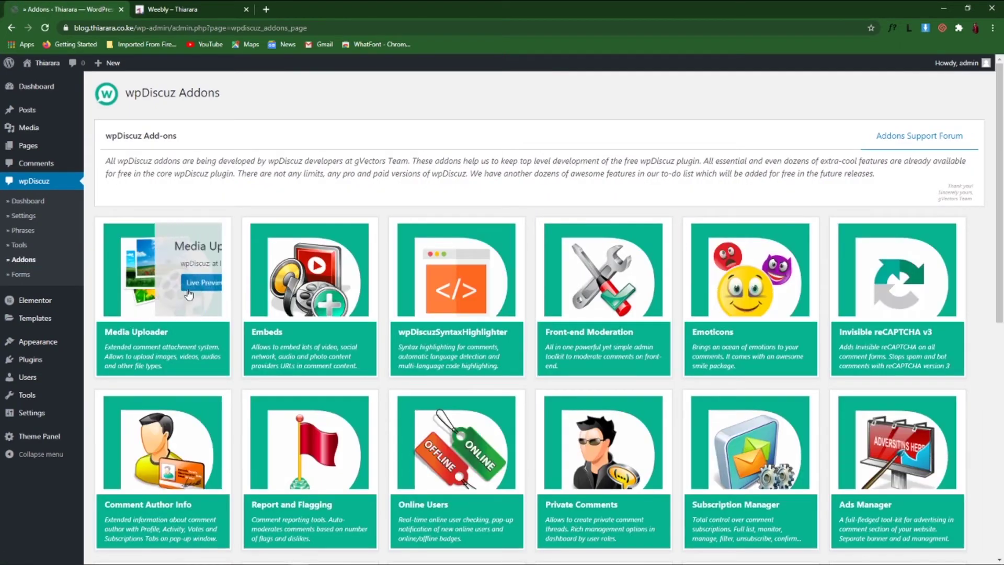
scroll(213, 291, "down", 2)
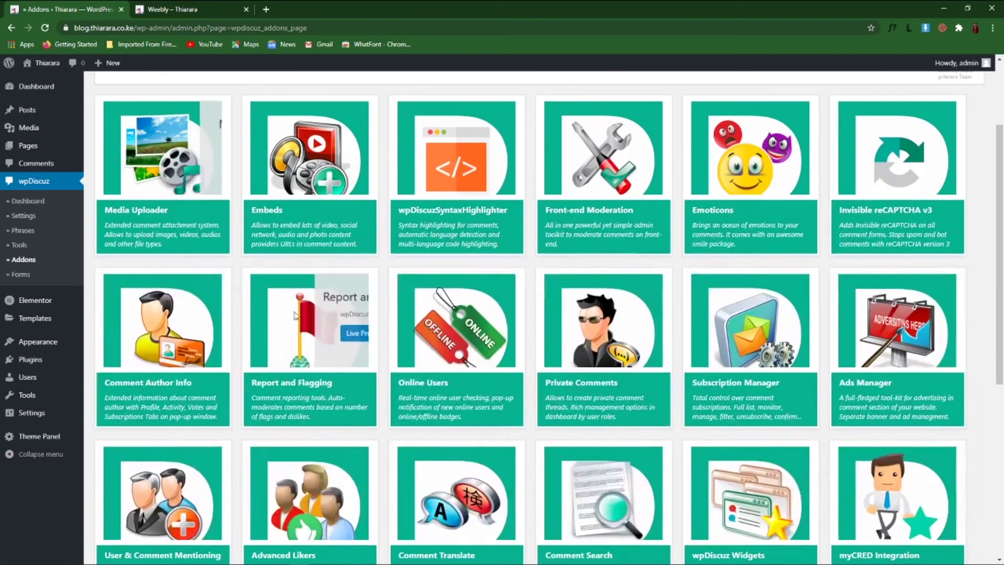
scroll(570, 392, "down", 4)
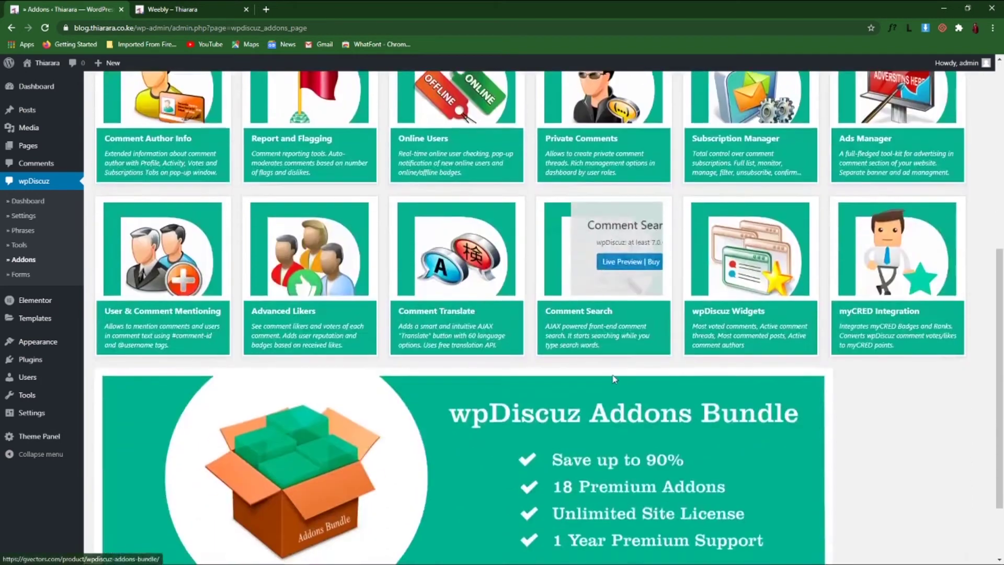
scroll(395, 329, "up", 2)
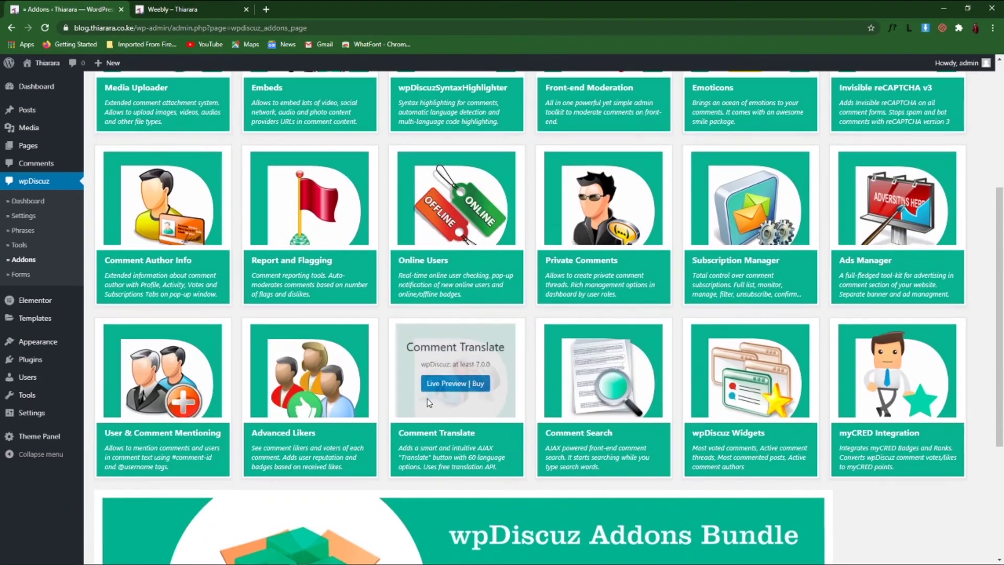
scroll(444, 340, "up", 4)
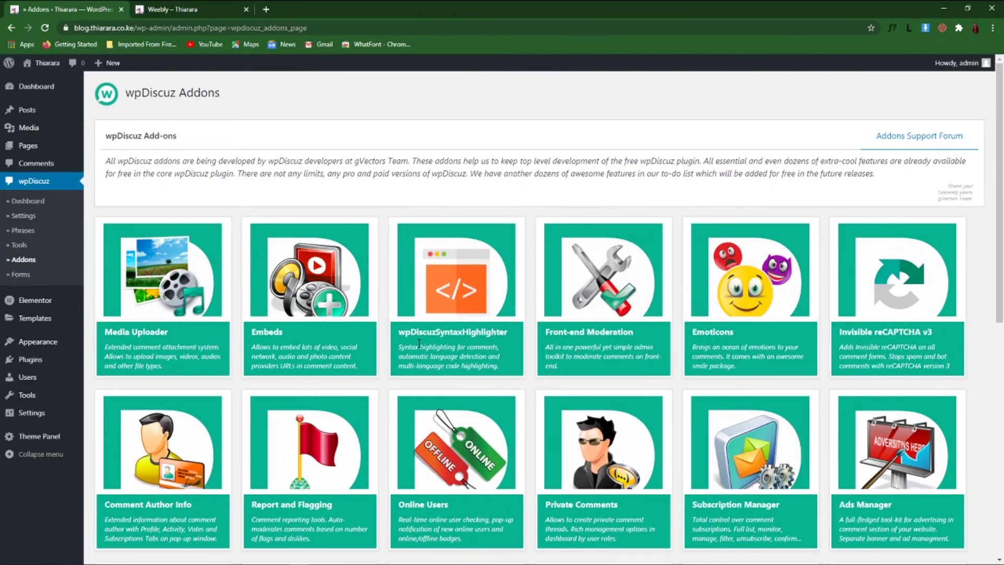
scroll(418, 343, "down", 4)
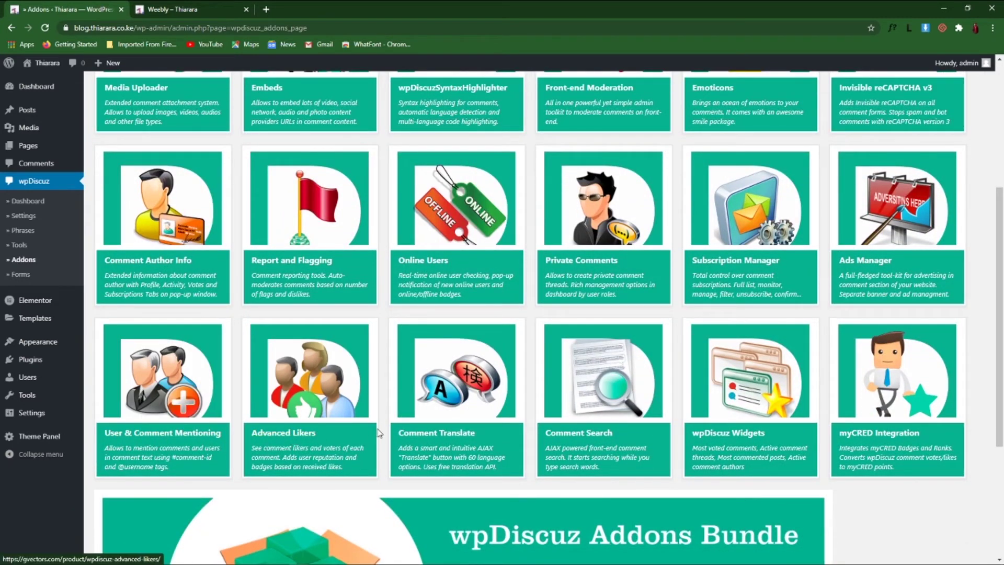
left_click(220, 6)
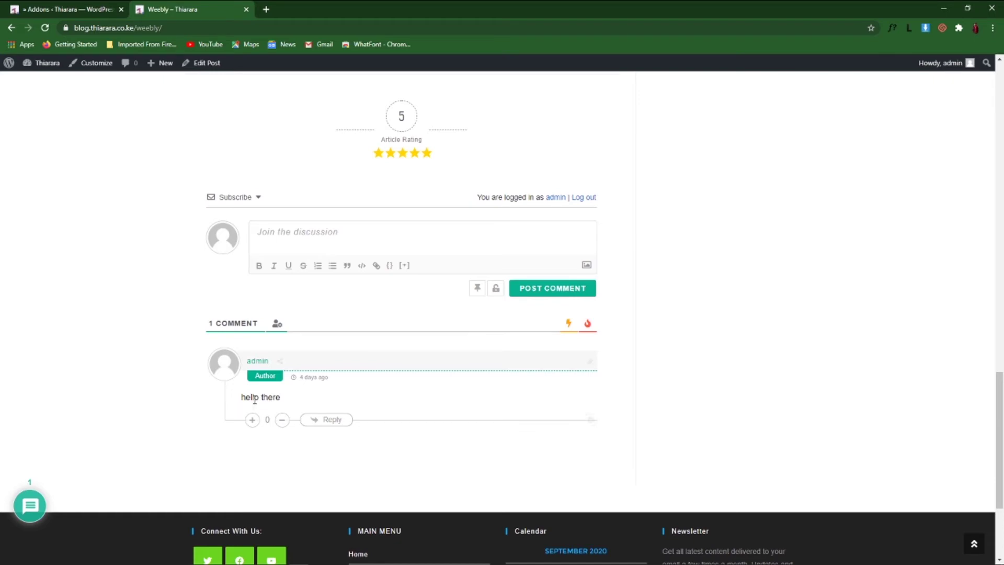
left_click(62, 9)
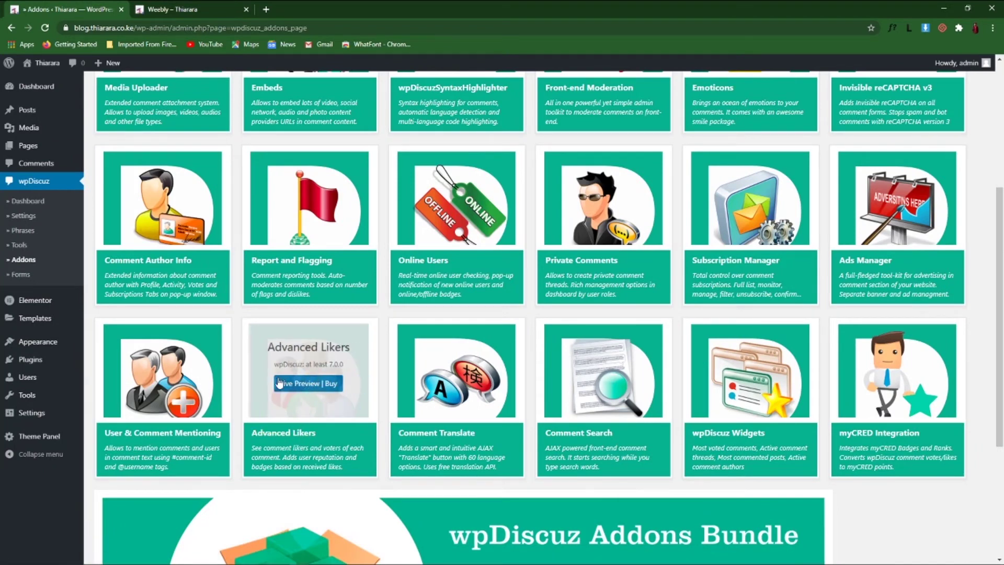
Open the wpDiscuz forms list, view the options offered for a new form and return to the list
left_click(20, 273)
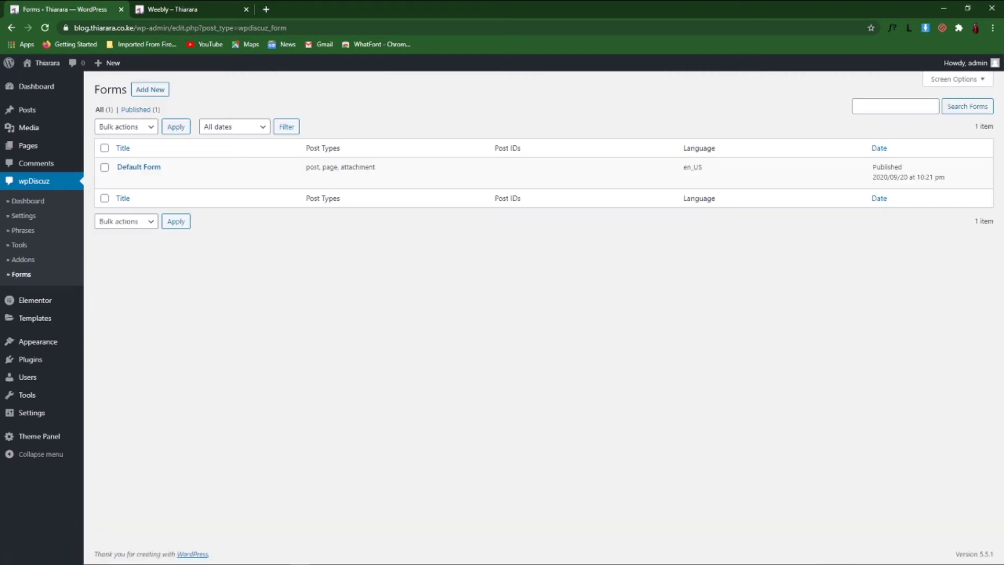
left_click(149, 90)
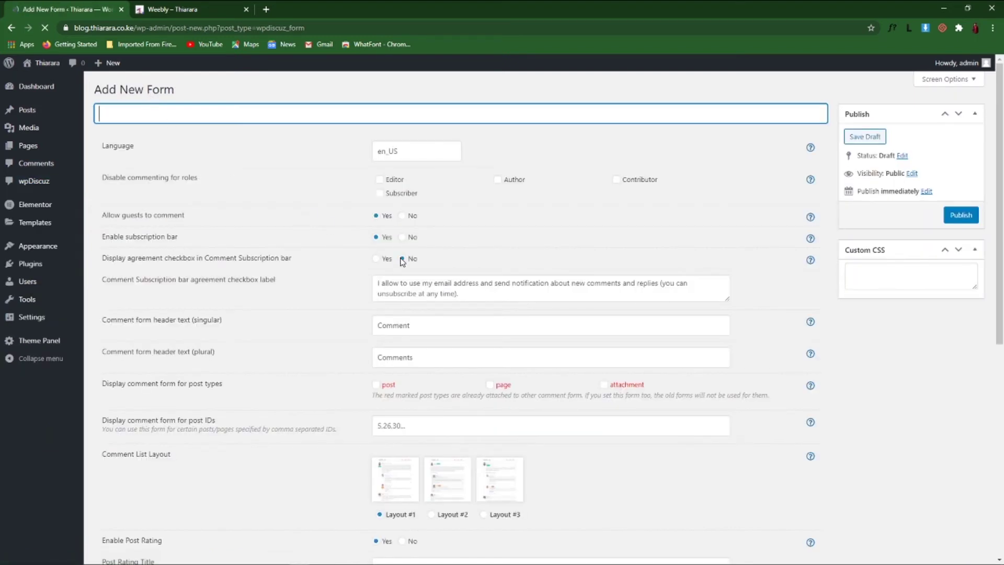
scroll(405, 262, "down", 2)
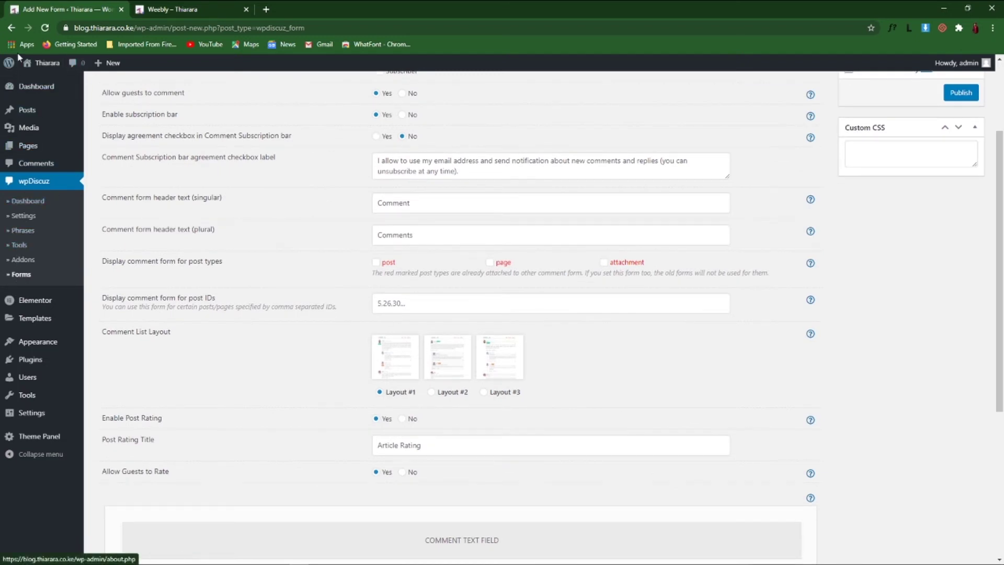
left_click(11, 28)
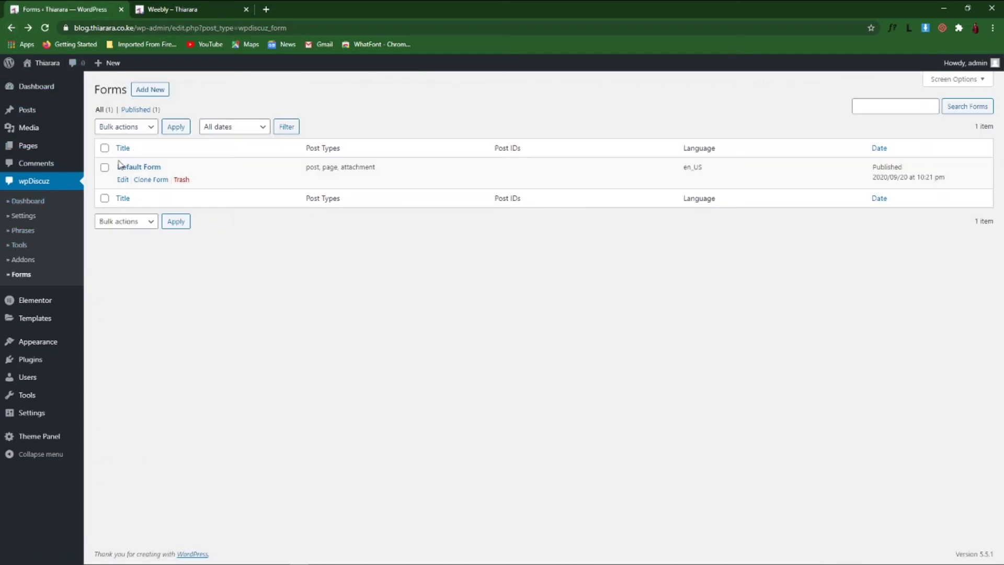
Edit the Default Form to allow guests to comment and display the agreement checkbox in the Comment Subscription bar
left_click(122, 180)
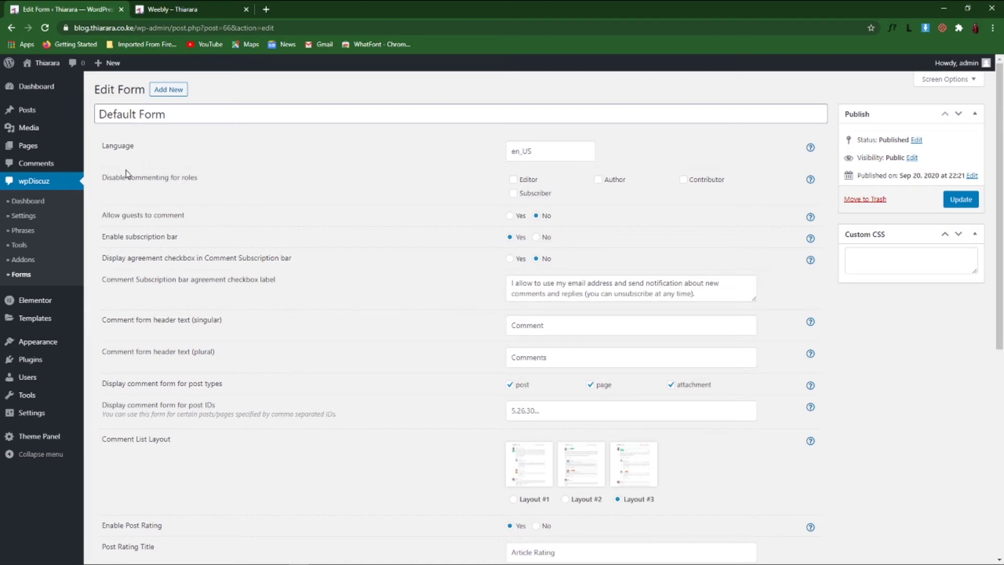
left_click_drag(141, 180, 186, 188)
left_click(206, 186)
left_click(510, 216)
scroll(413, 235, "down", 2)
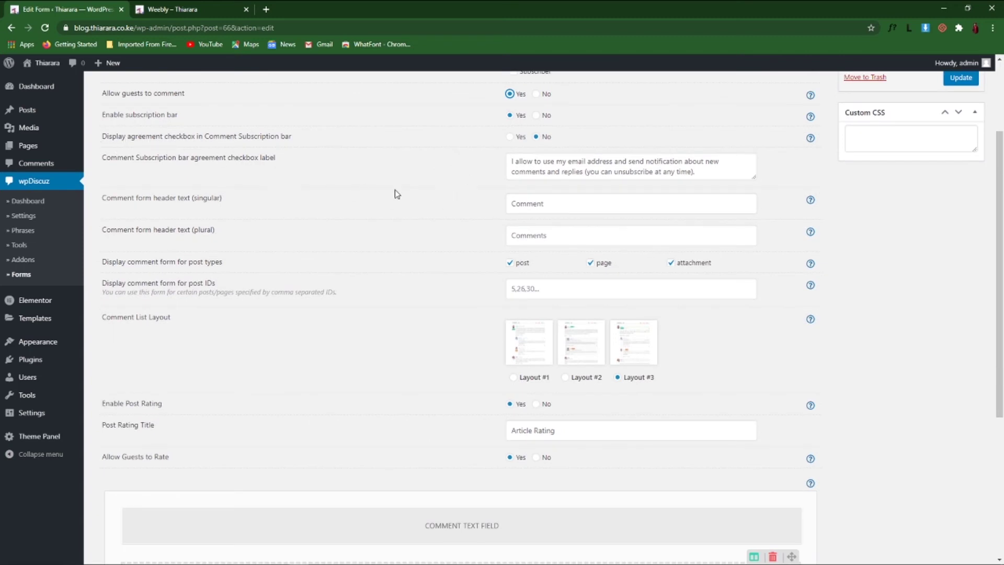
left_click(510, 139)
scroll(556, 291, "down", 2)
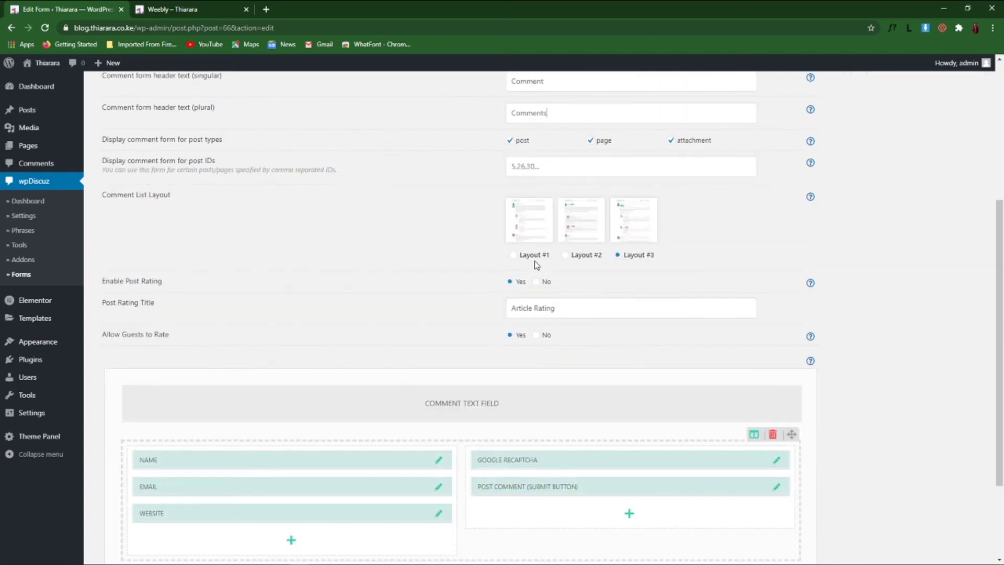
Preview comment list Layout #3, Layout #2 and Layout #1, closing each preview
left_click(623, 226)
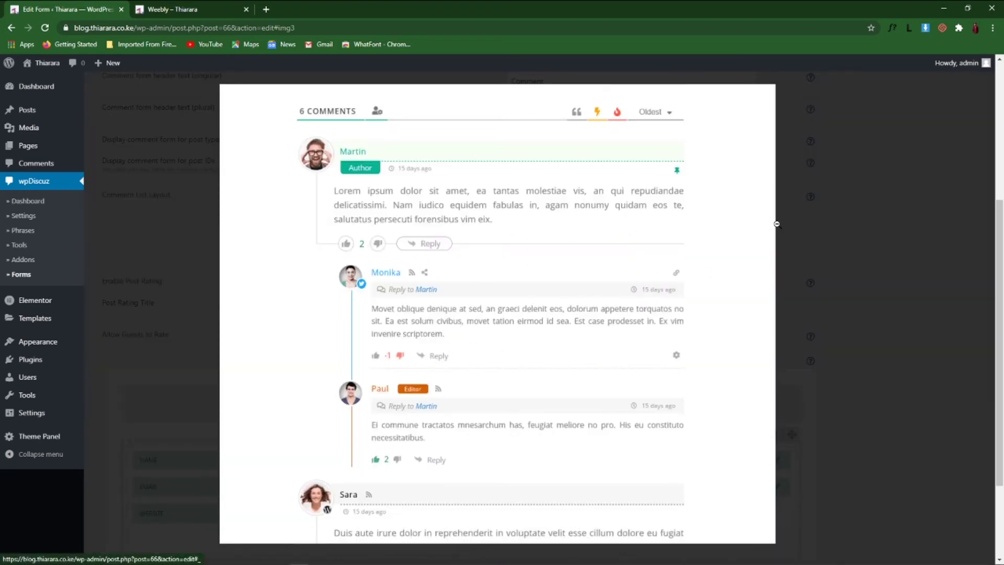
left_click(860, 228)
left_click(630, 222)
left_click(860, 340)
left_click(567, 217)
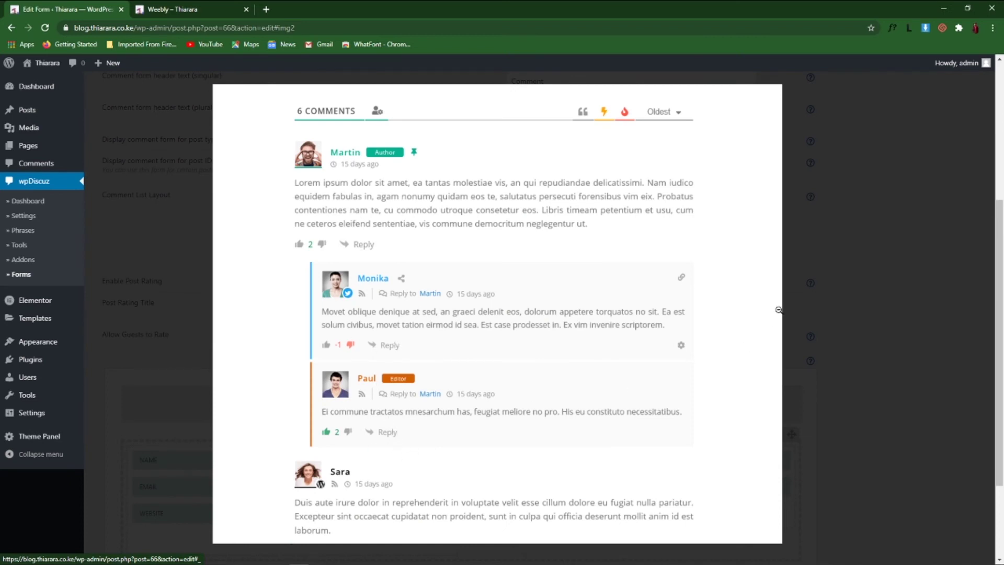
left_click(863, 276)
left_click(528, 226)
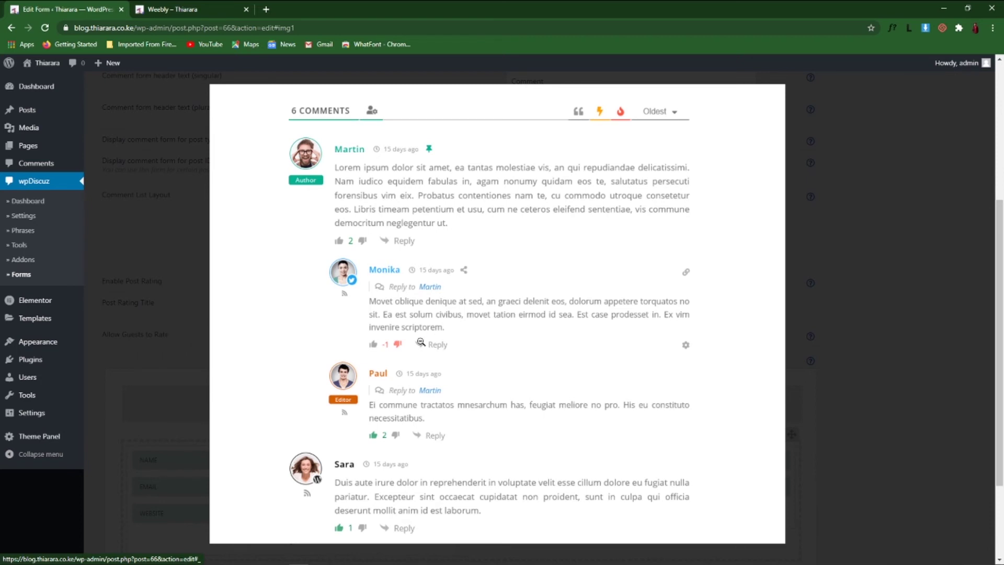
left_click(824, 282)
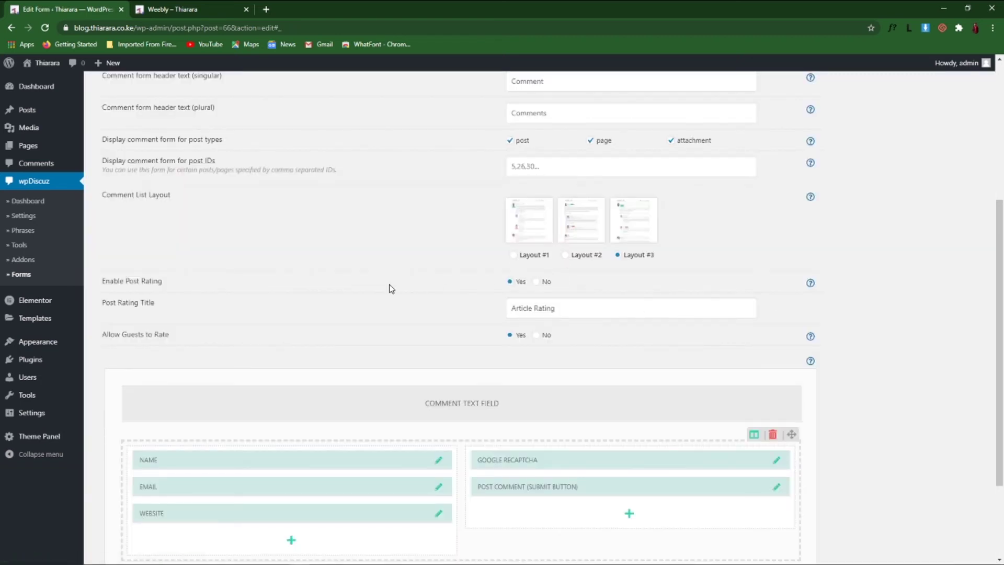
Compare the Default Form's post rating options and comment field arrangement with the comment section on the Weebly post
scroll(318, 284, "down", 3)
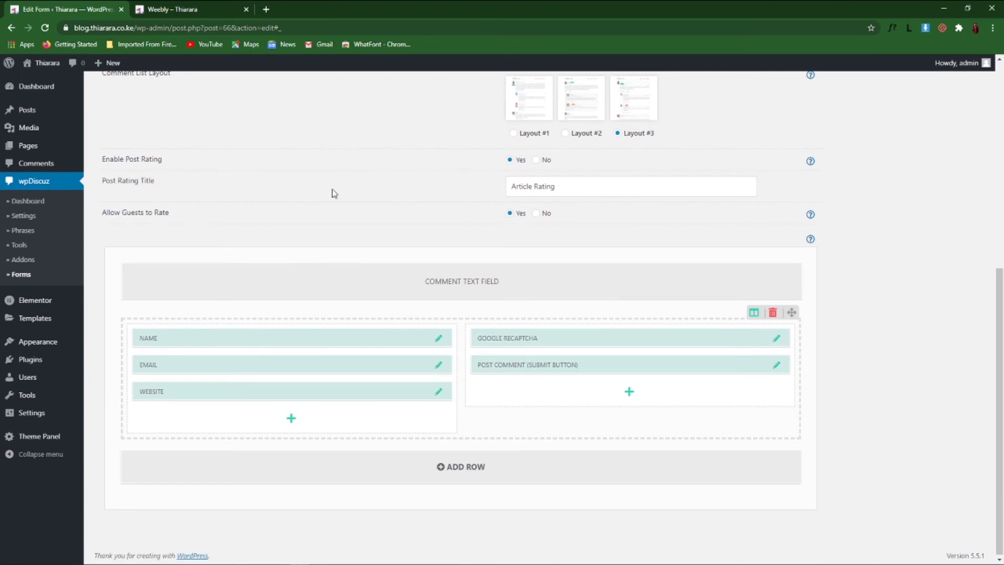
left_click(213, 5)
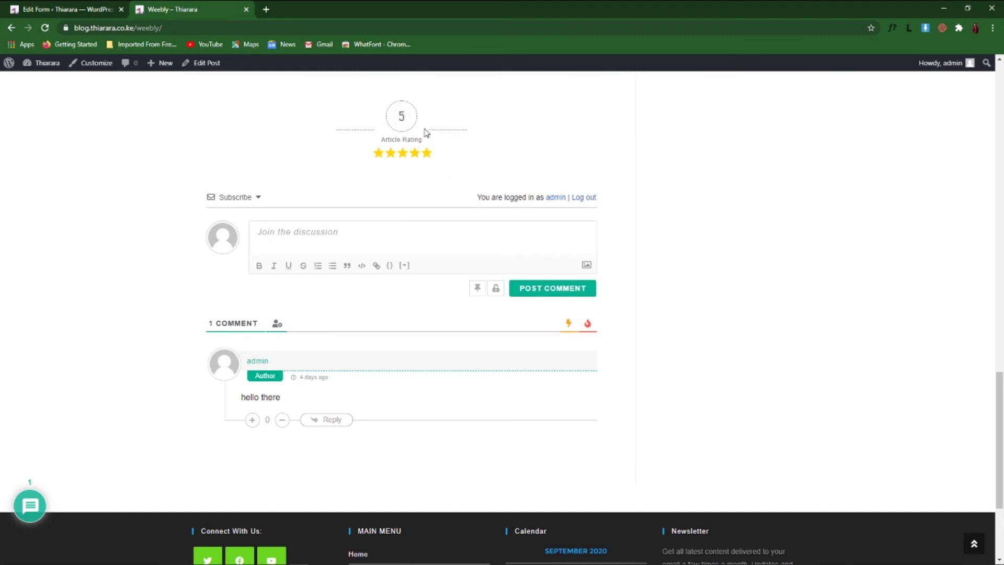
left_click(76, 9)
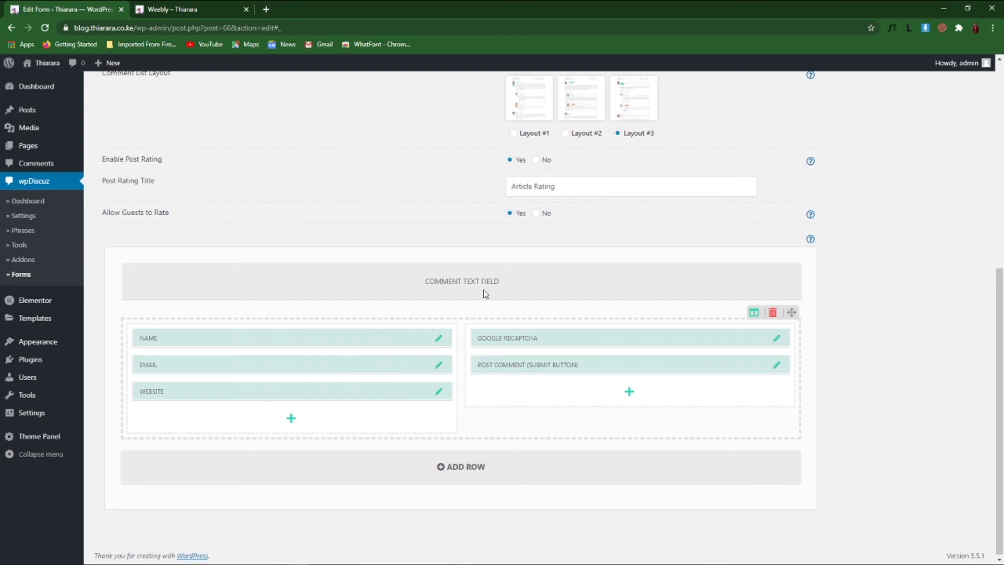
left_click(165, 7)
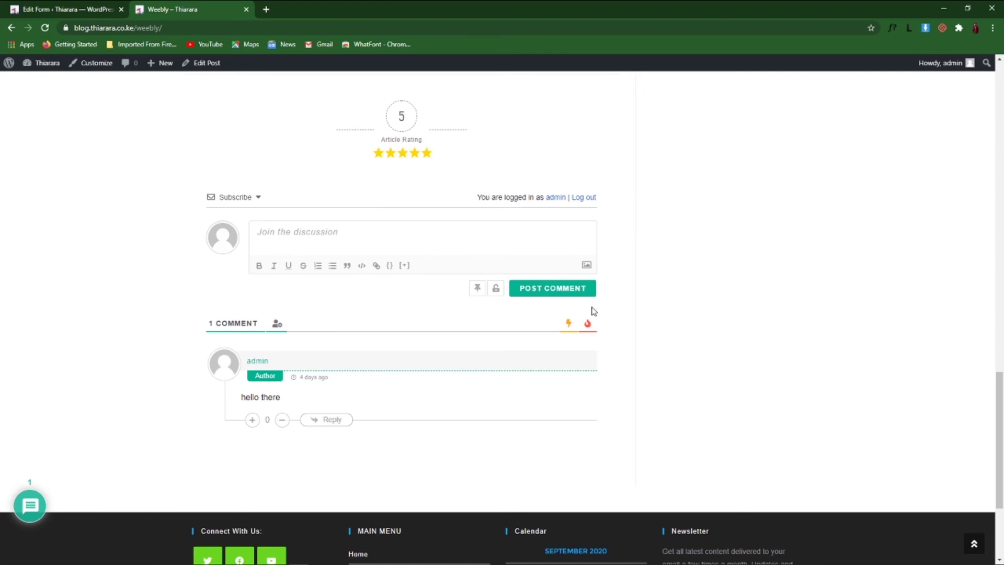
left_click(424, 250)
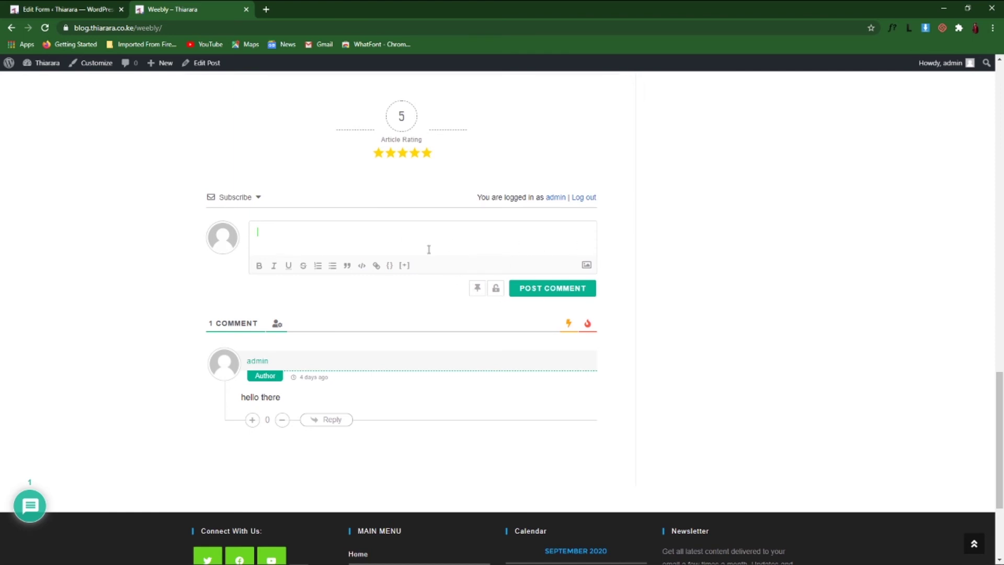
left_click(121, 5)
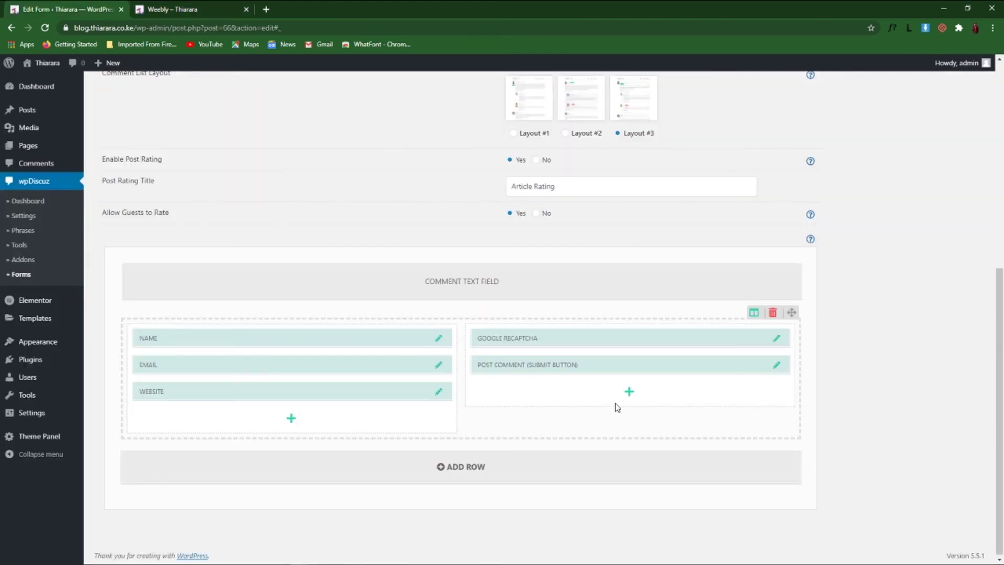
View the field types available for the Default Form's second column and try to delete the default field row
left_click(629, 394)
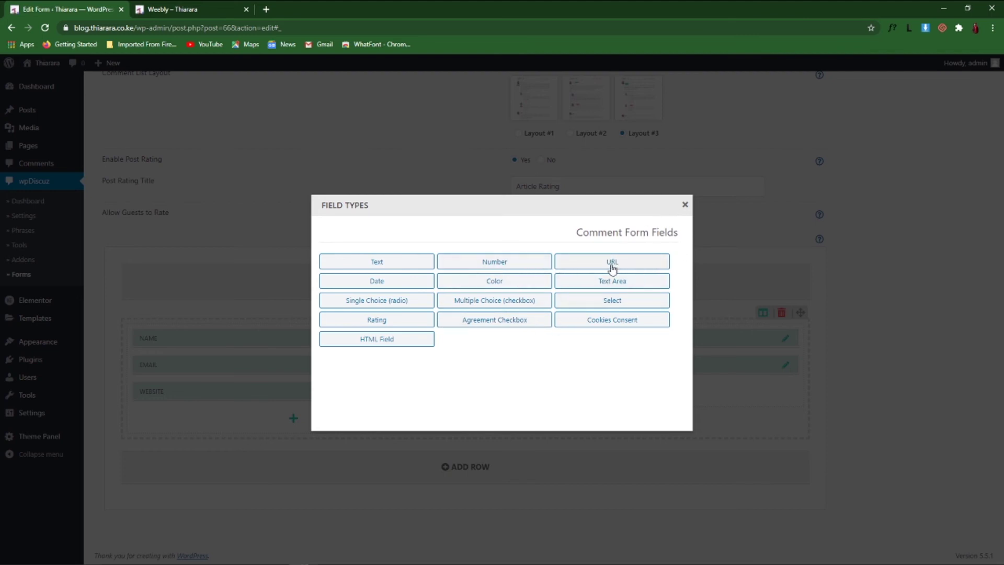
left_click(685, 205)
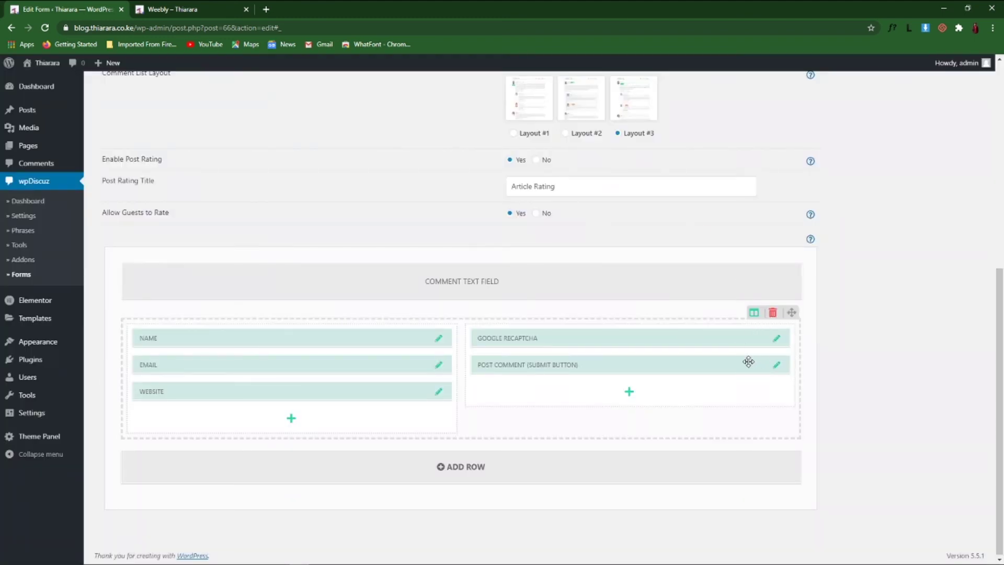
left_click(772, 314)
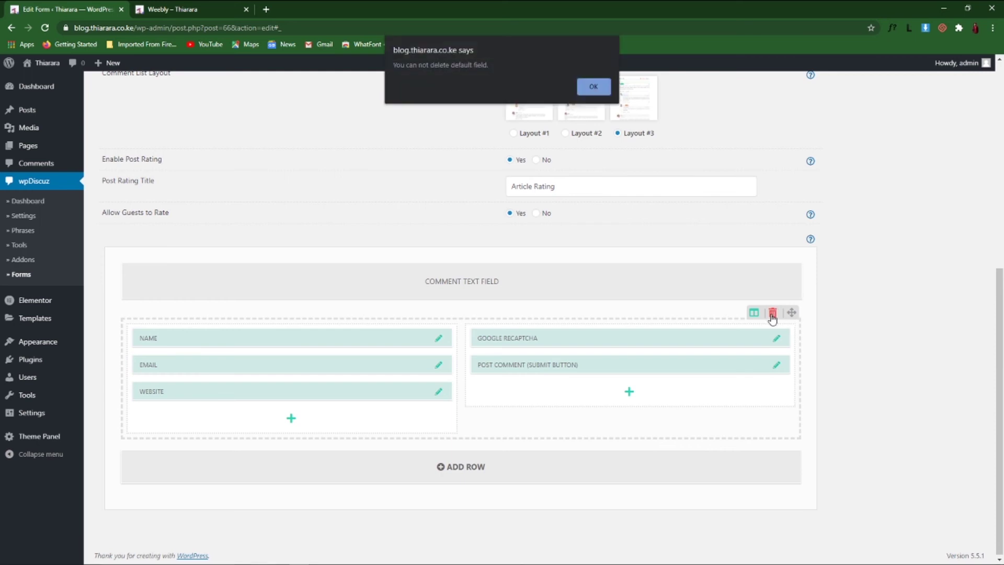
key("Return")
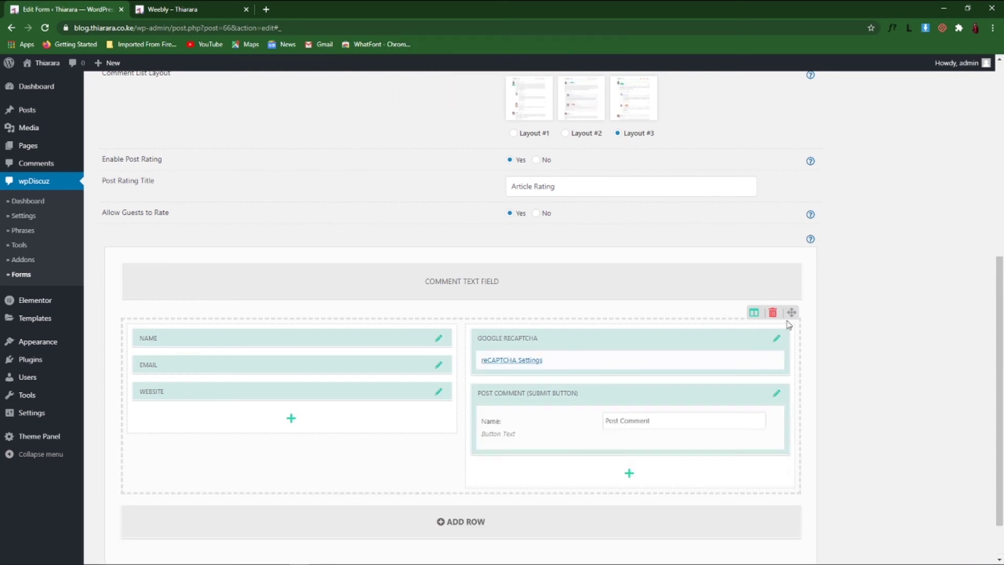
Inspect the Google reCAPTCHA and Post Comment submit button field settings, collapsing the submit button's settings
scroll(753, 335, "up", 1)
left_click_drag(730, 401, 648, 413)
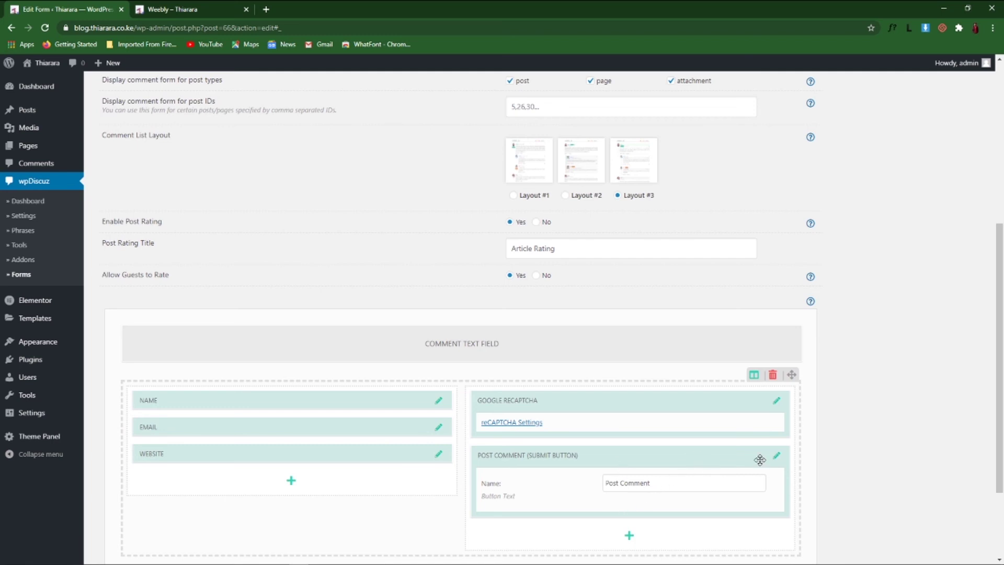
left_click(776, 456)
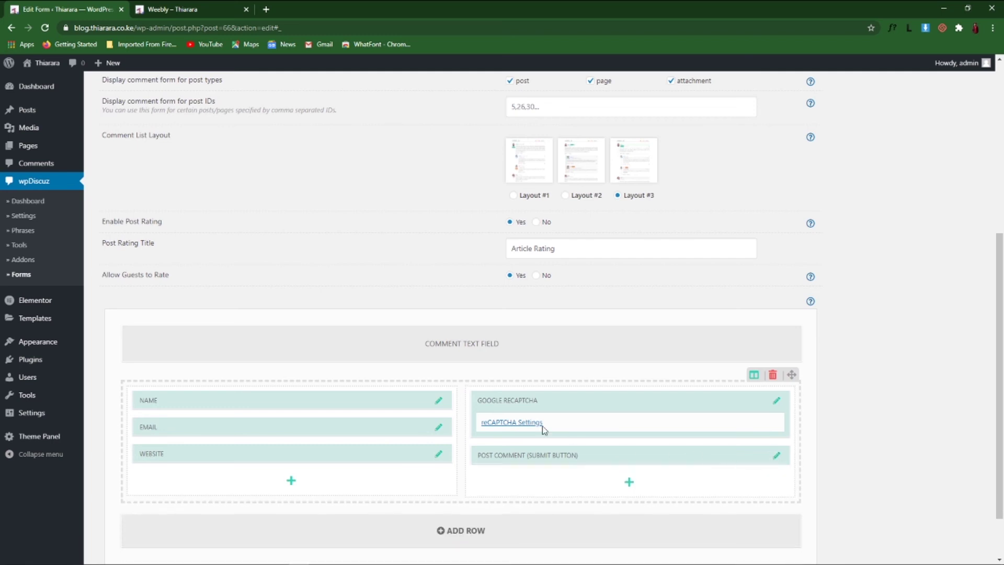
Add an empty row below the default fields, check the field types it offers, and delete the added row
scroll(361, 314, "down", 2)
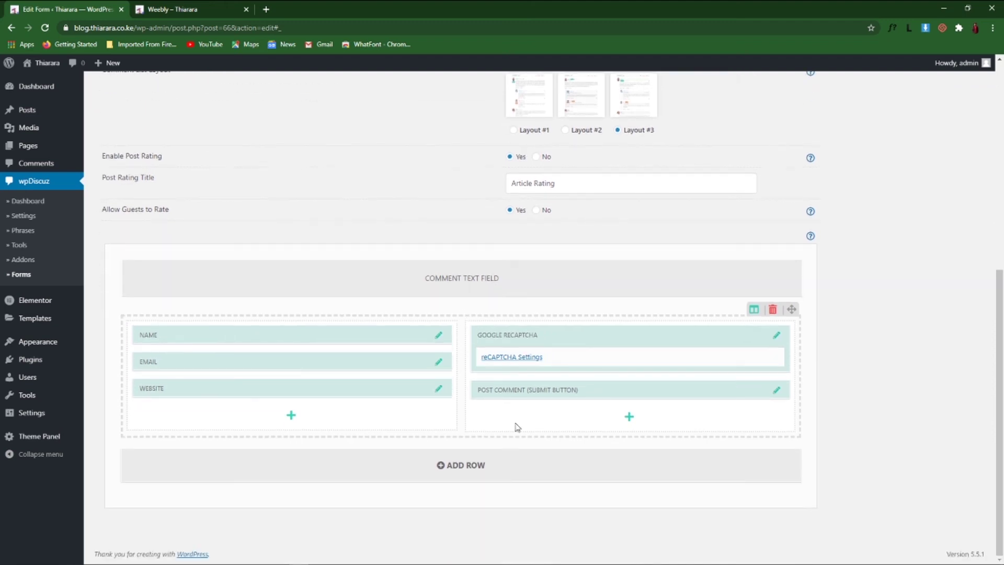
left_click(474, 470)
scroll(473, 439, "down", 2)
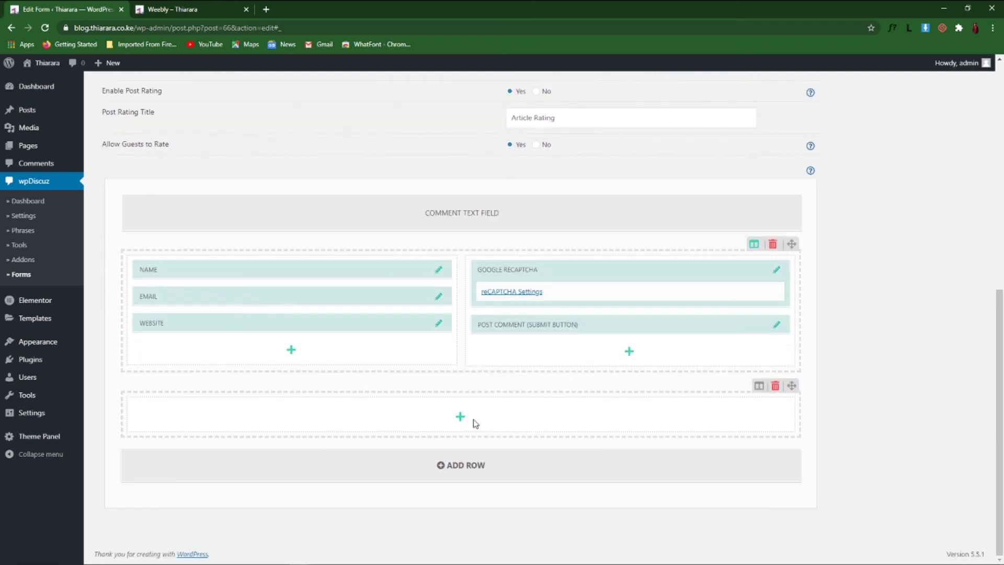
left_click(460, 416)
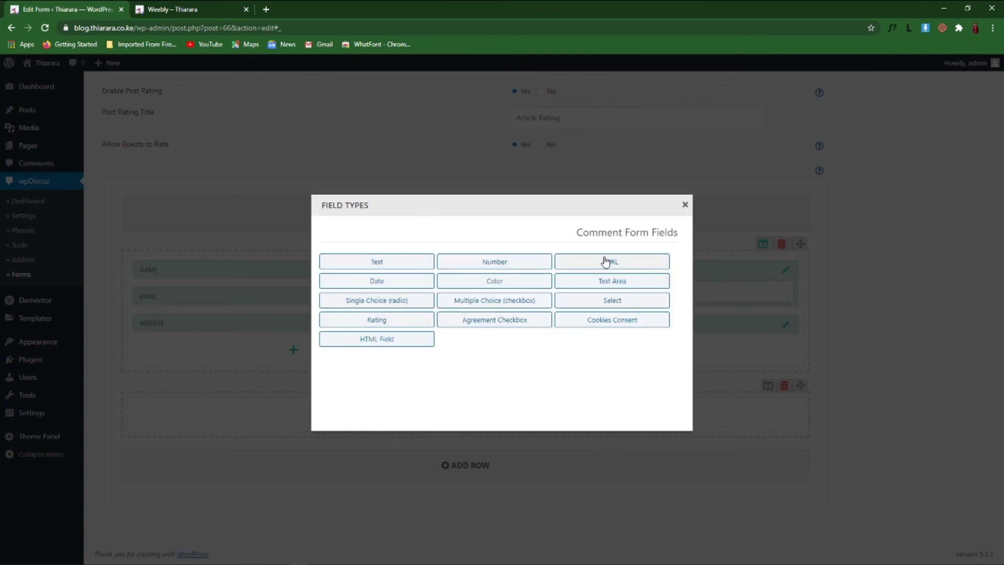
left_click(685, 204)
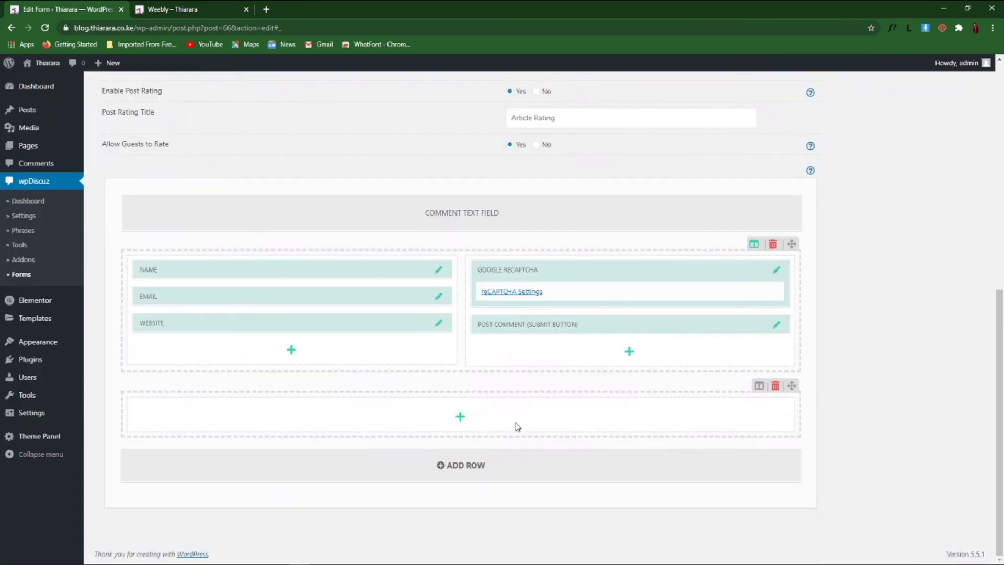
left_click(774, 387)
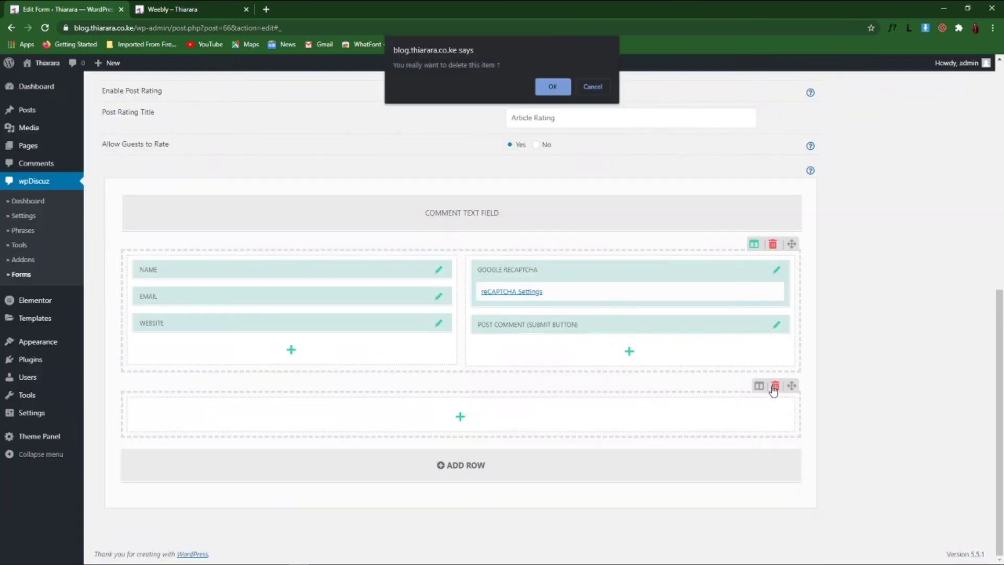
left_click(553, 87)
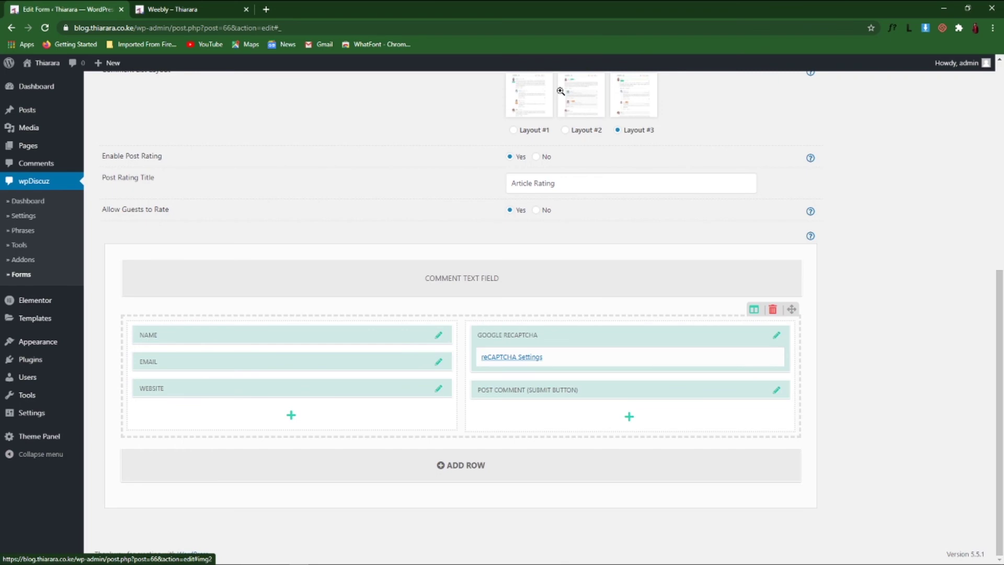
Save the Default Form's changes and reload the Weebly post to show its comment section
scroll(663, 481, "up", 7)
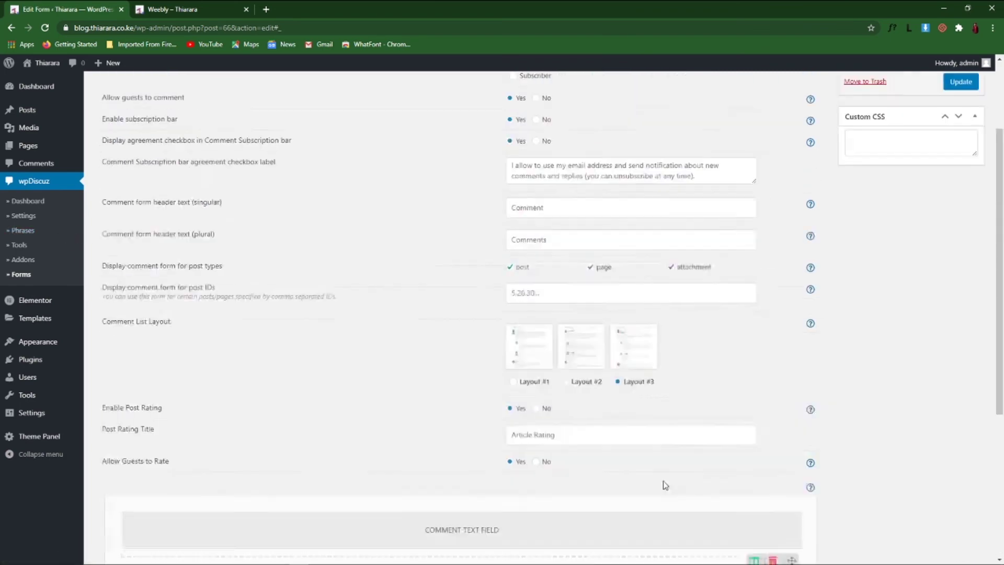
left_click(956, 198)
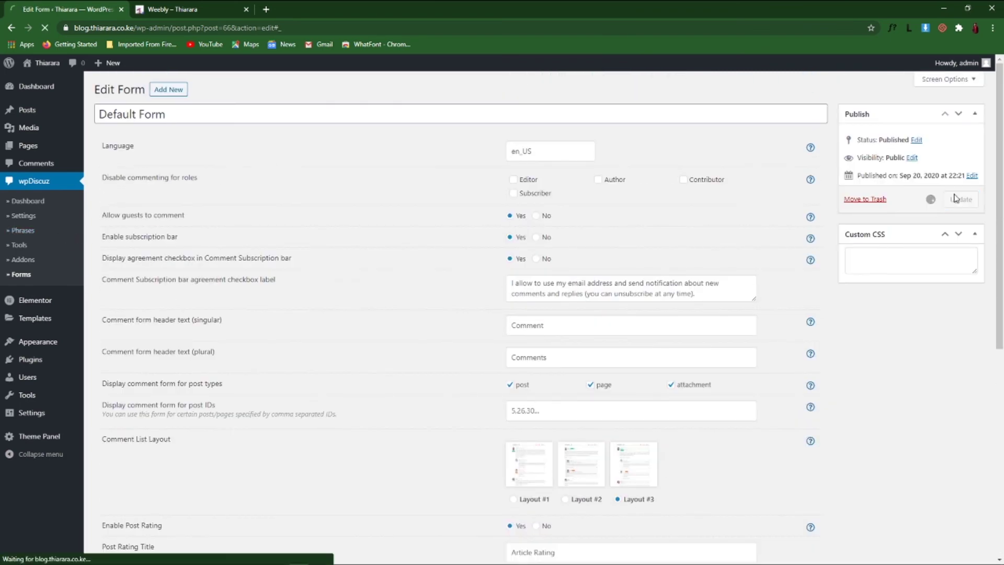
left_click(186, 8)
left_click(45, 27)
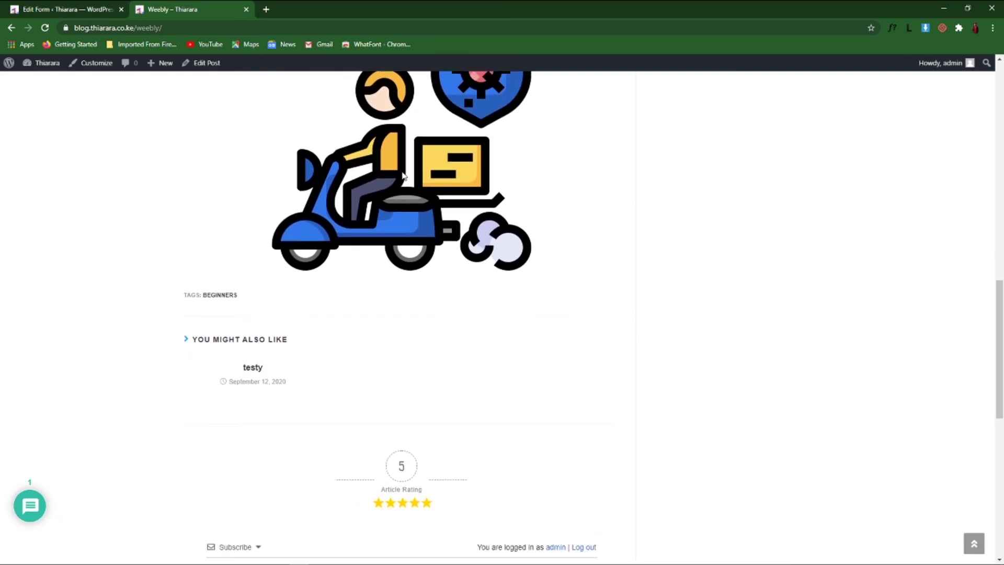
scroll(306, 390, "down", 1)
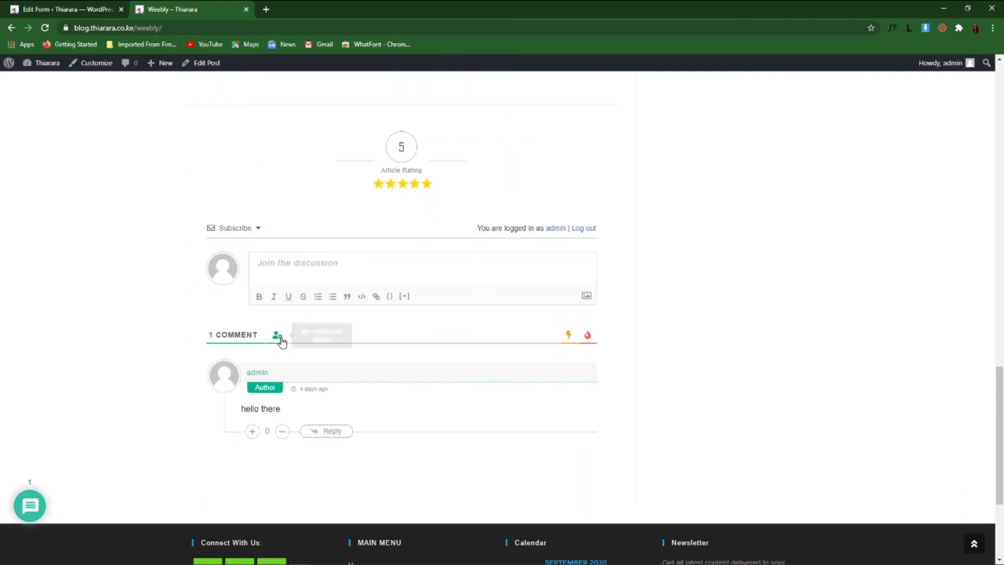
View the Activity, Subscriptions and Follows sections of the commenter's own content and settings, closing the popup when finished
left_click(280, 340)
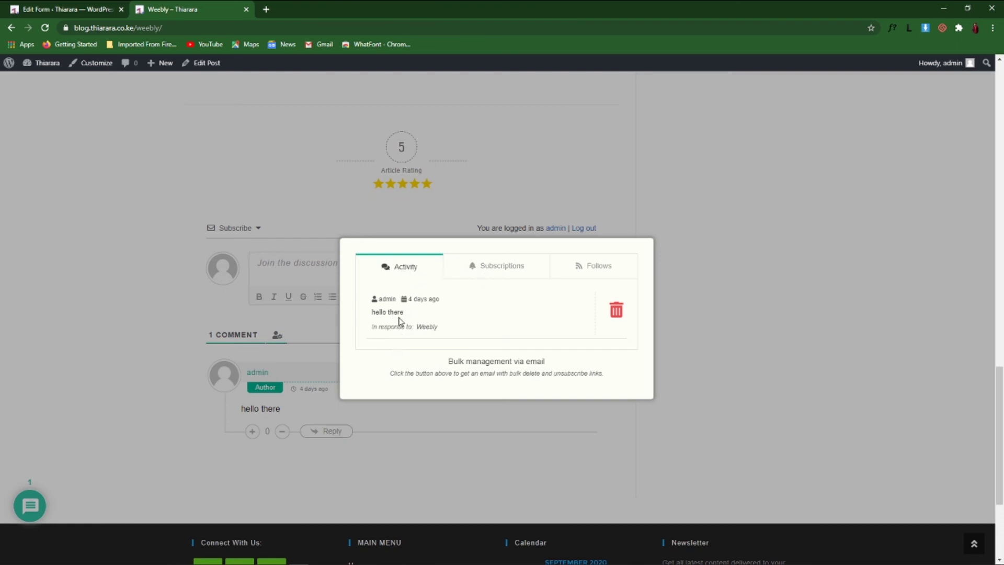
left_click(496, 266)
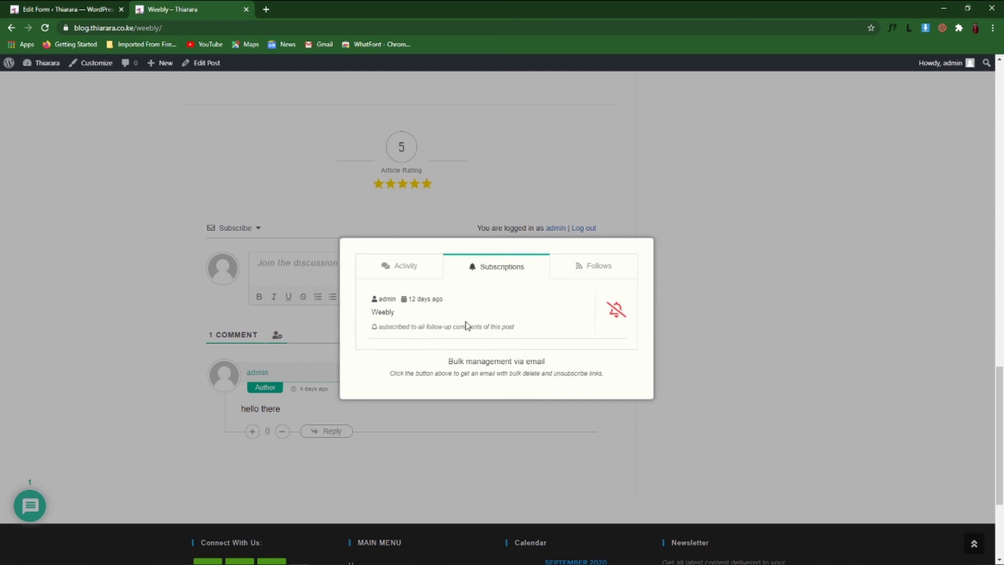
left_click(600, 265)
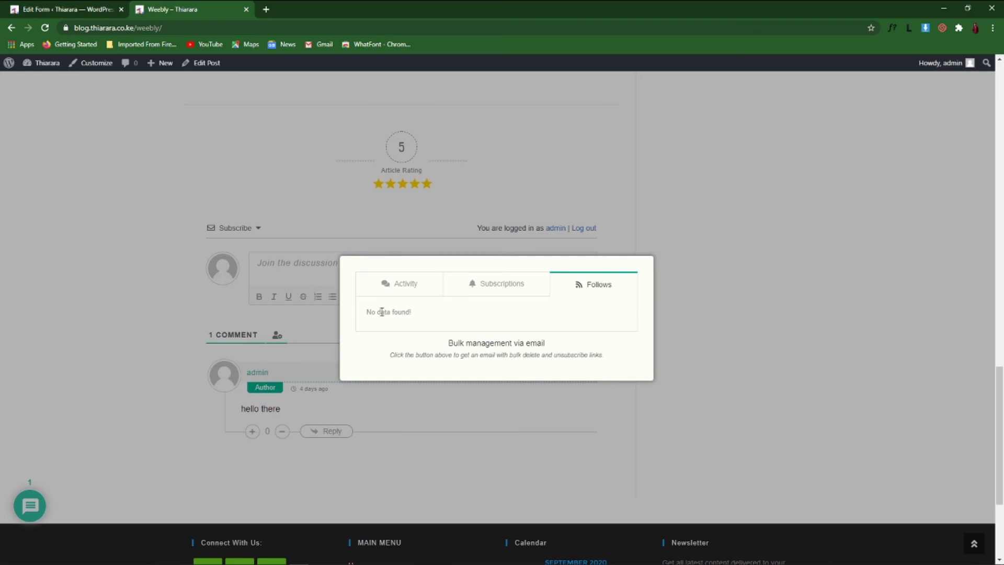
left_click(699, 289)
Check the subscription options of the Weebly post and expand the new comment box to show its posting controls
scroll(263, 183, "down", 1)
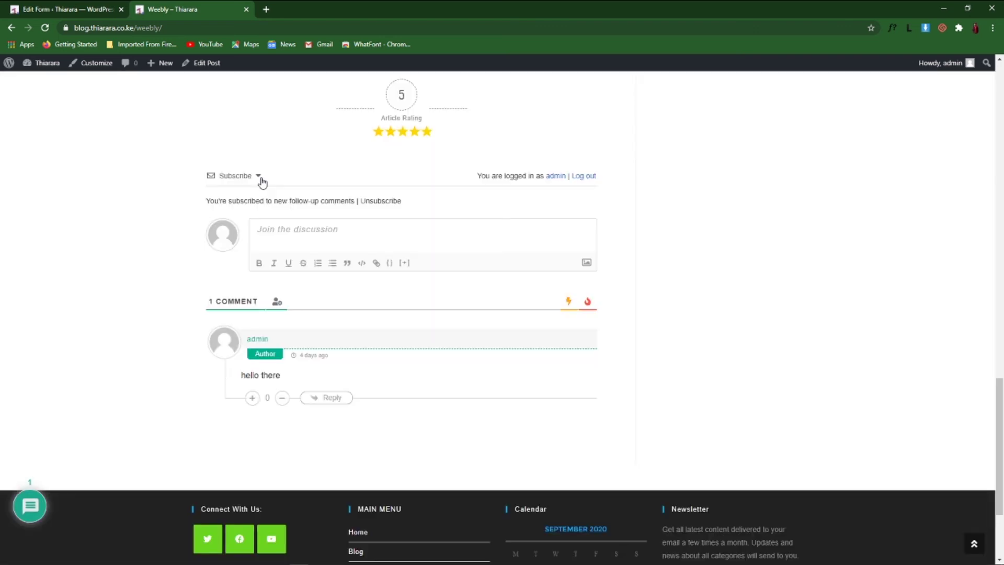
left_click_drag(206, 202, 338, 215)
left_click(453, 224)
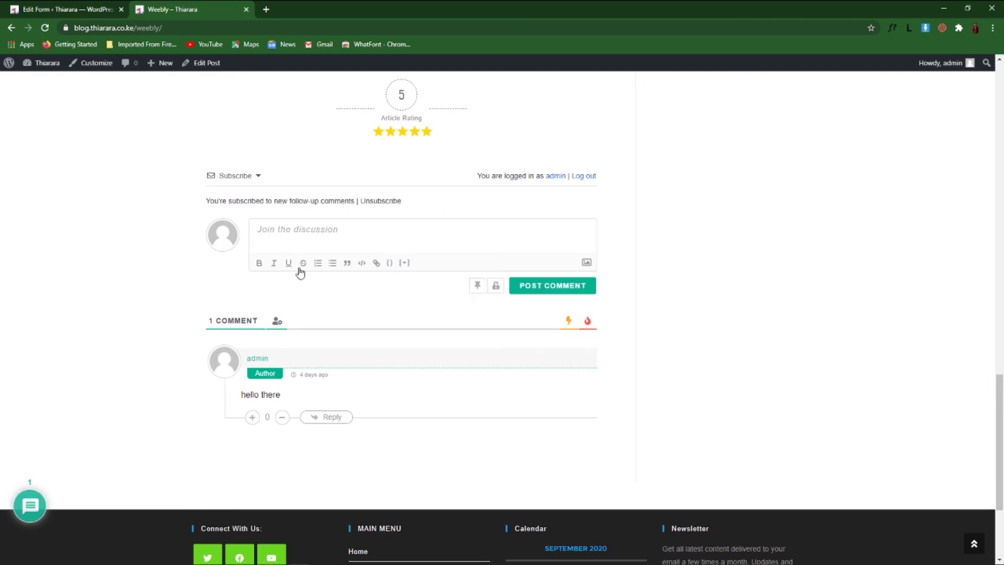
Open the "hello there" comment for editing and view the spoiler title prompt, cancelling it without adding a spoiler
scroll(300, 271, "down", 1)
left_click(591, 364)
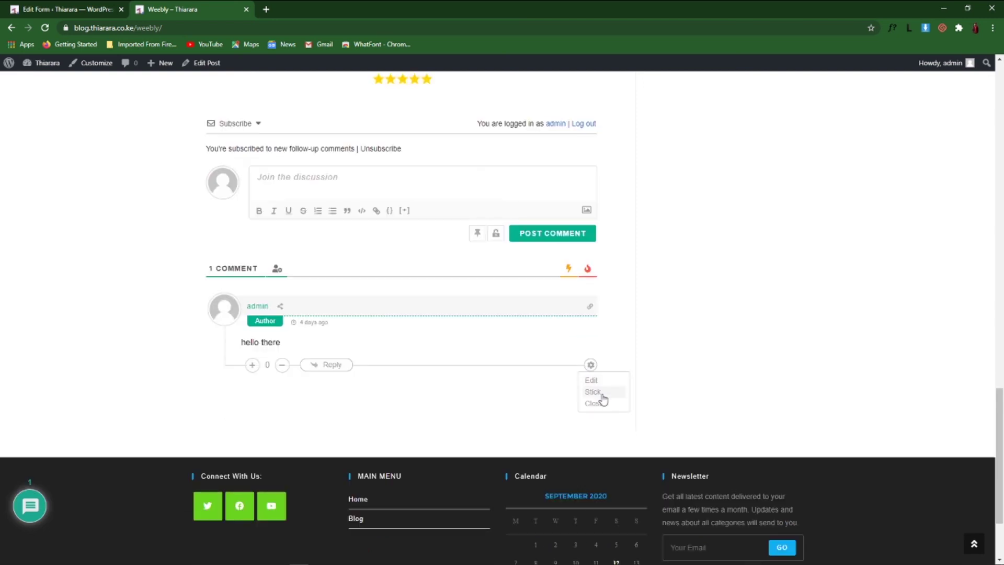
left_click(600, 385)
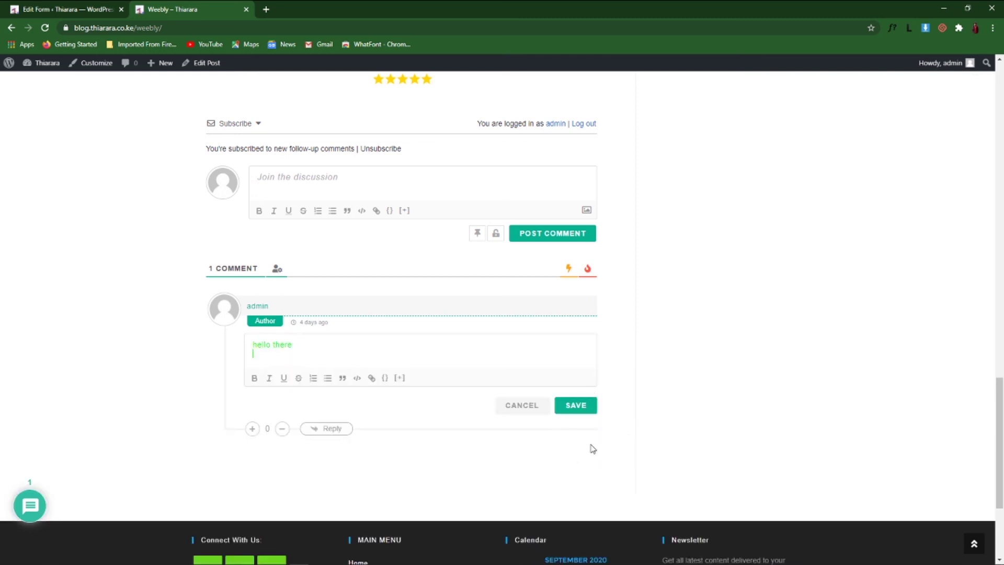
left_click(400, 379)
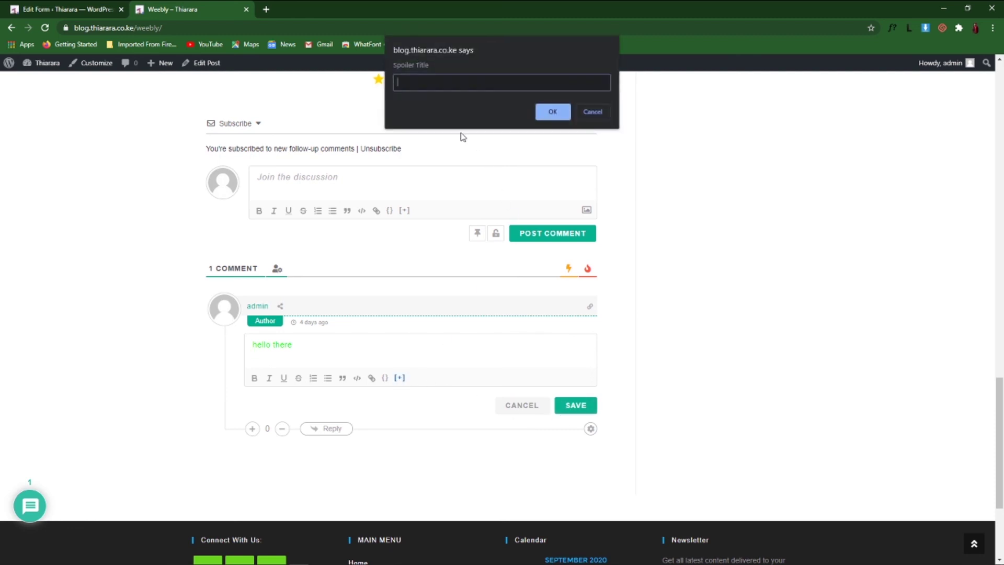
left_click(591, 112)
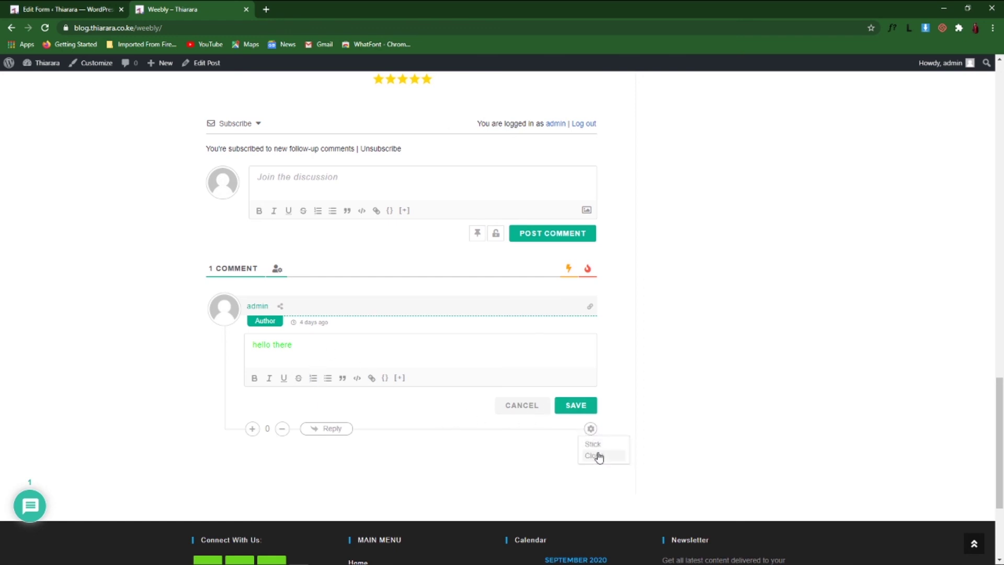
Stick the "hello there" comment and review the Weebly post from its header down to the comment section
left_click(596, 446)
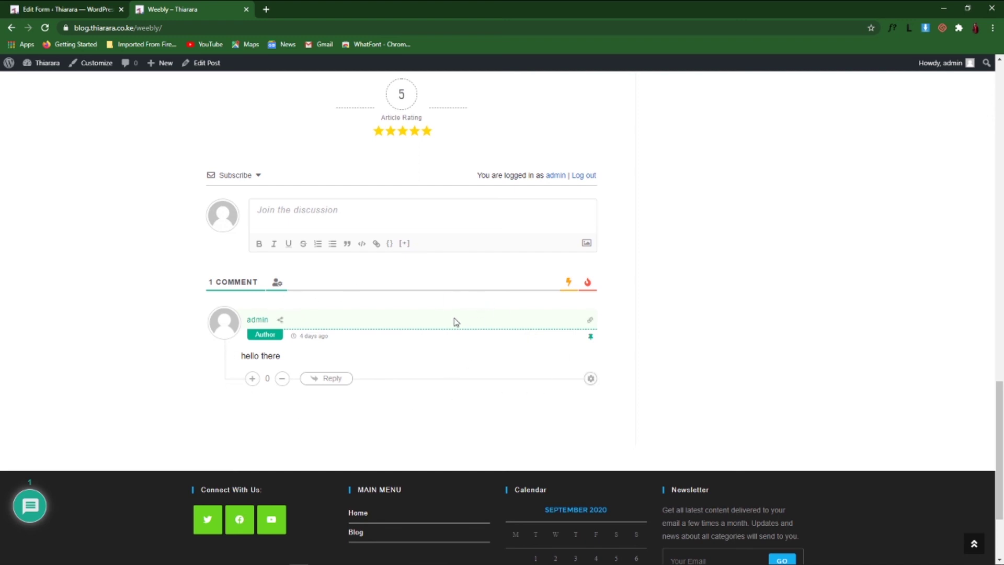
scroll(456, 321, "up", 4)
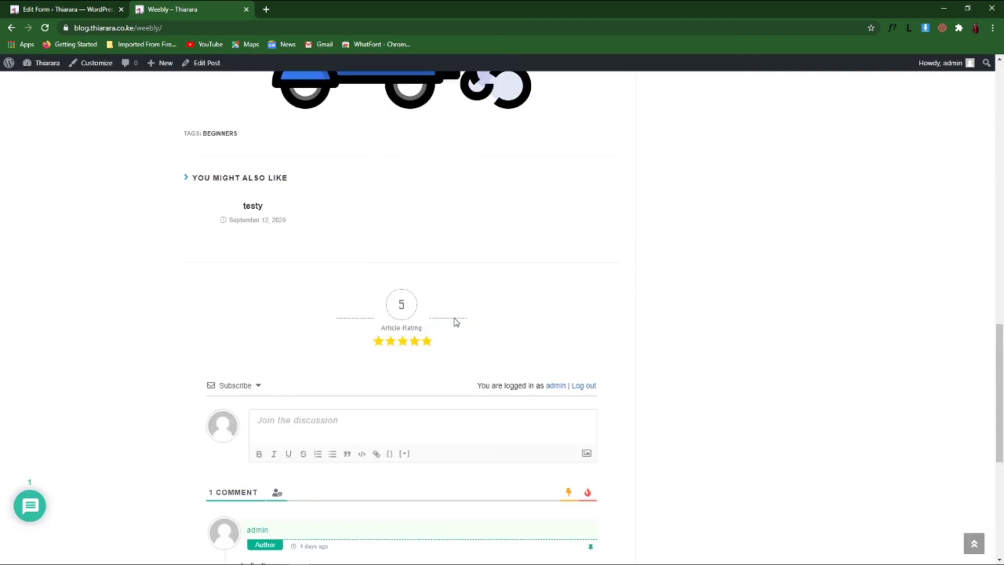
scroll(456, 322, "up", 15)
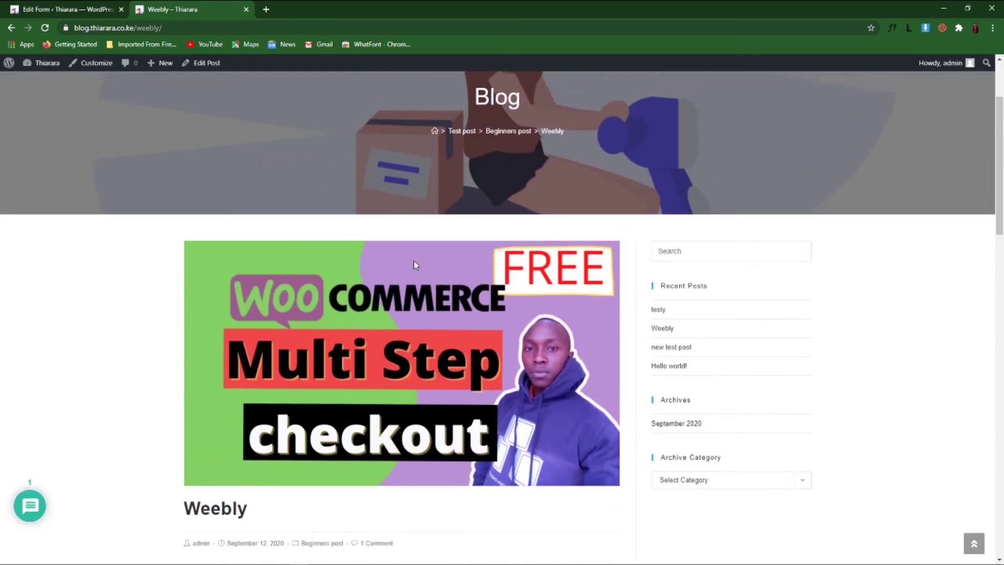
scroll(412, 266, "down", 15)
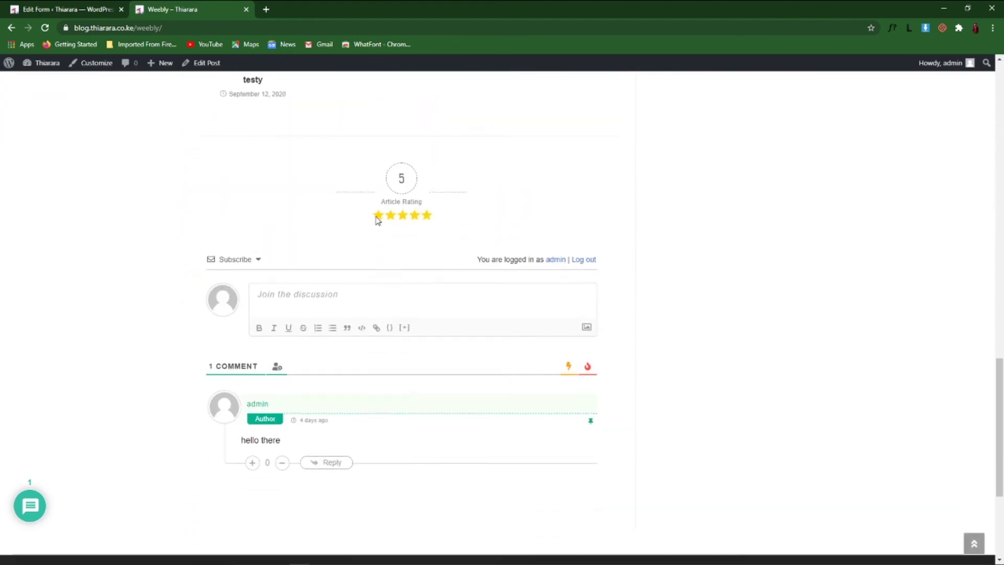